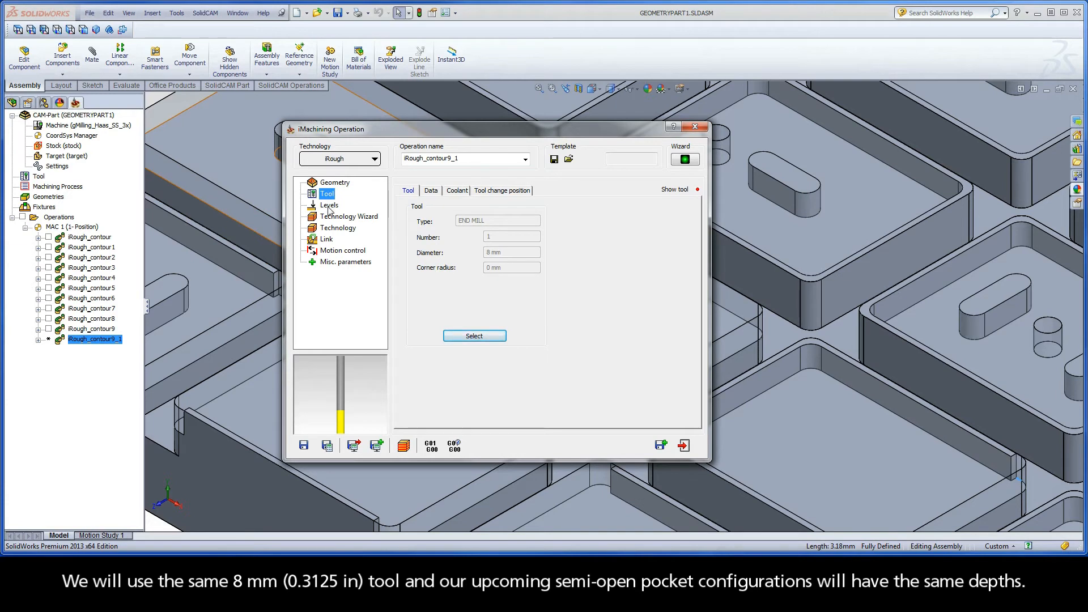
- Start a new geometry for the iRough operation and chain the island-free semi-open pocket's lower contour, closing it with Auto-constant Z
{"action": "left_click", "coordinate": [328, 208]}
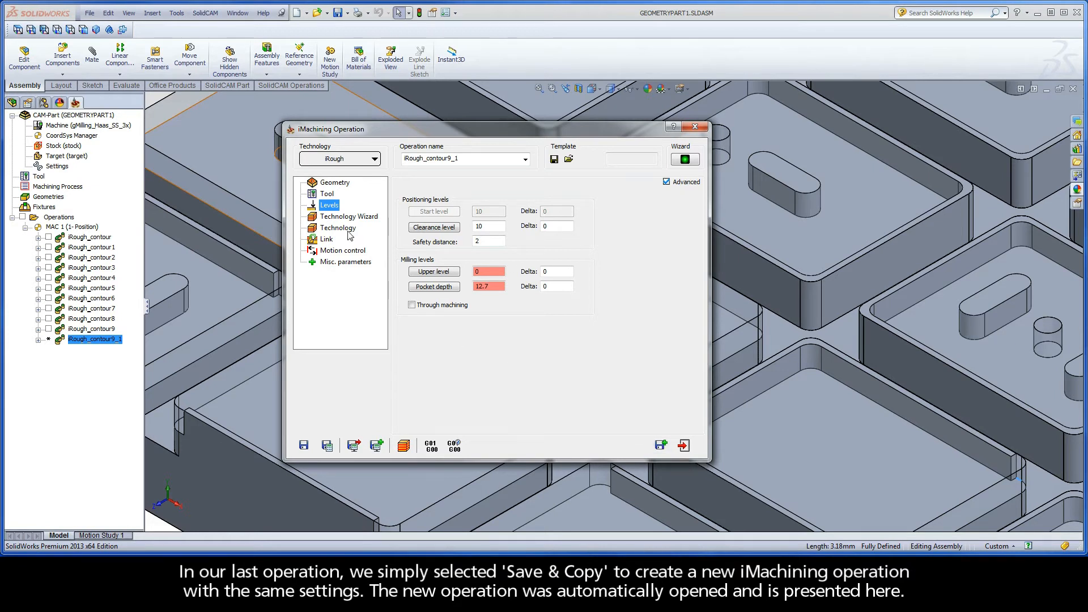
{"action": "left_click", "coordinate": [333, 183]}
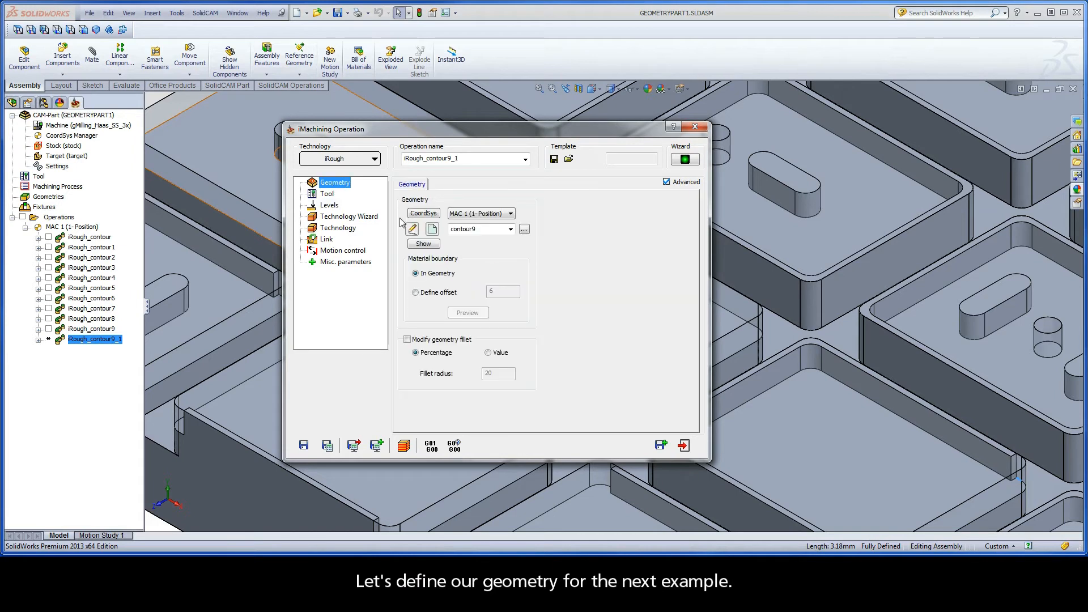
{"action": "left_click", "coordinate": [432, 229]}
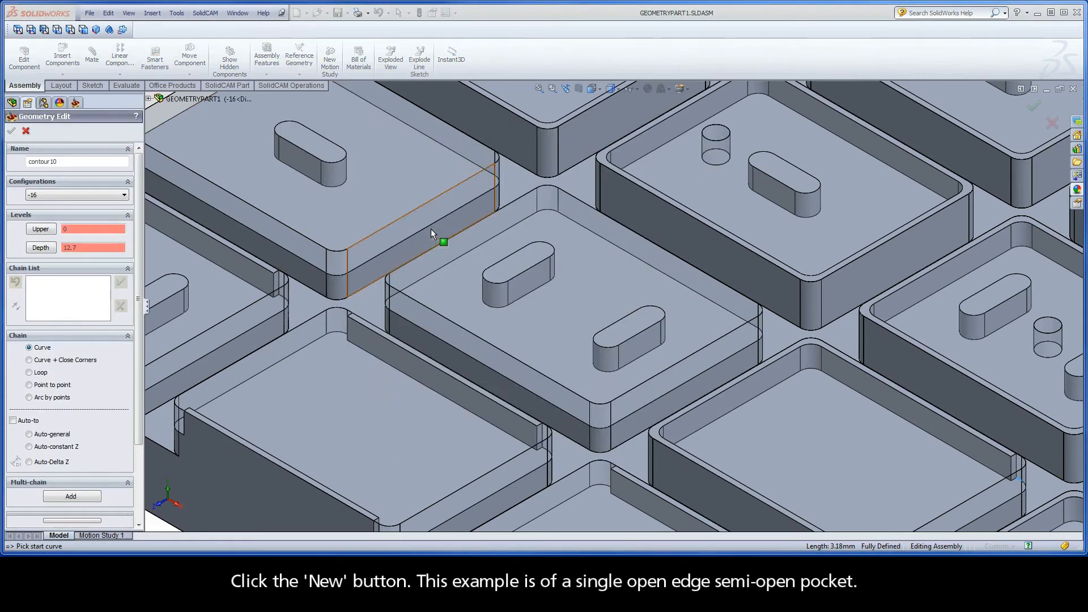
{"action": "scroll", "coordinate": [736, 408], "scroll_direction": "down", "scroll_amount": 3}
{"action": "middle_click_drag", "start_coordinate": [736, 409], "coordinate": [540, 289], "text": "ctrl"}
{"action": "left_click", "coordinate": [716, 299]}
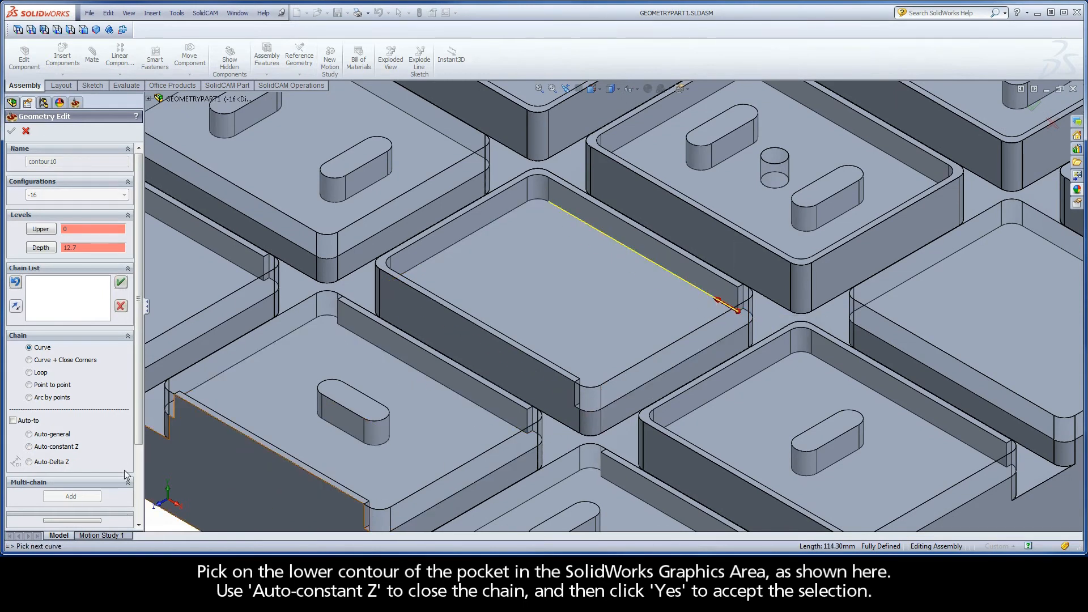
{"action": "left_click", "coordinate": [57, 446]}
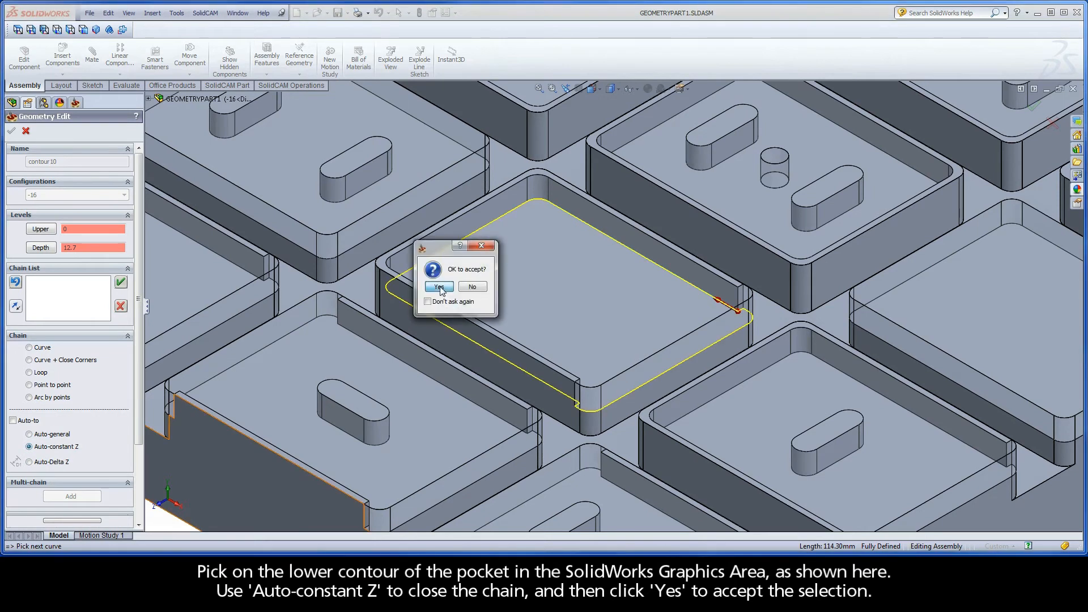
{"action": "left_click", "coordinate": [440, 287]}
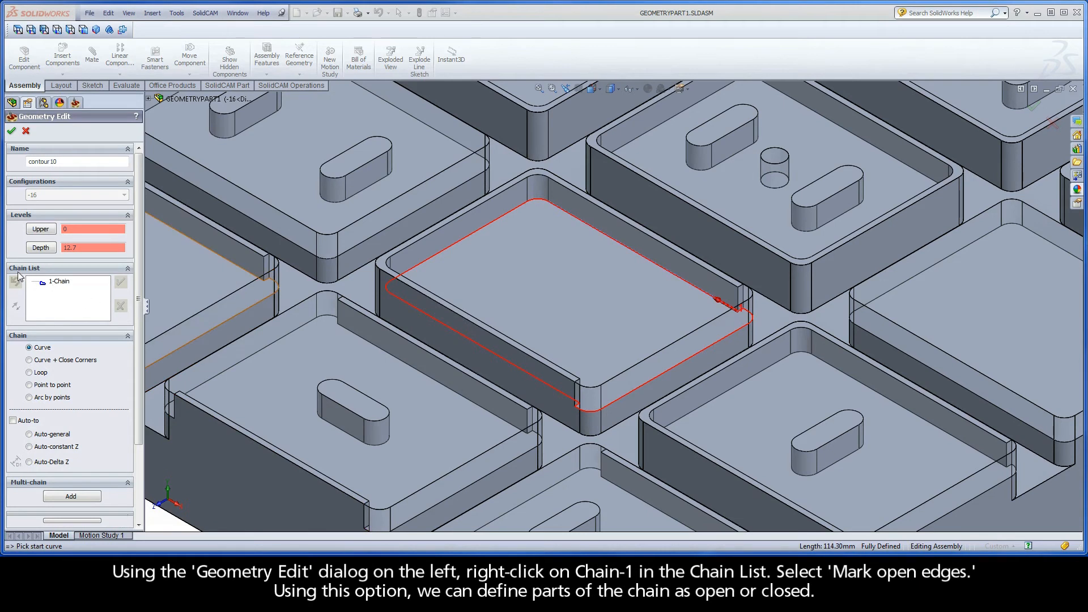
- Mark the pocket chain's wall-less side, including its corners, as open using From/To entities, and accept the contour10 geometry
{"action": "right_click", "coordinate": [53, 282]}
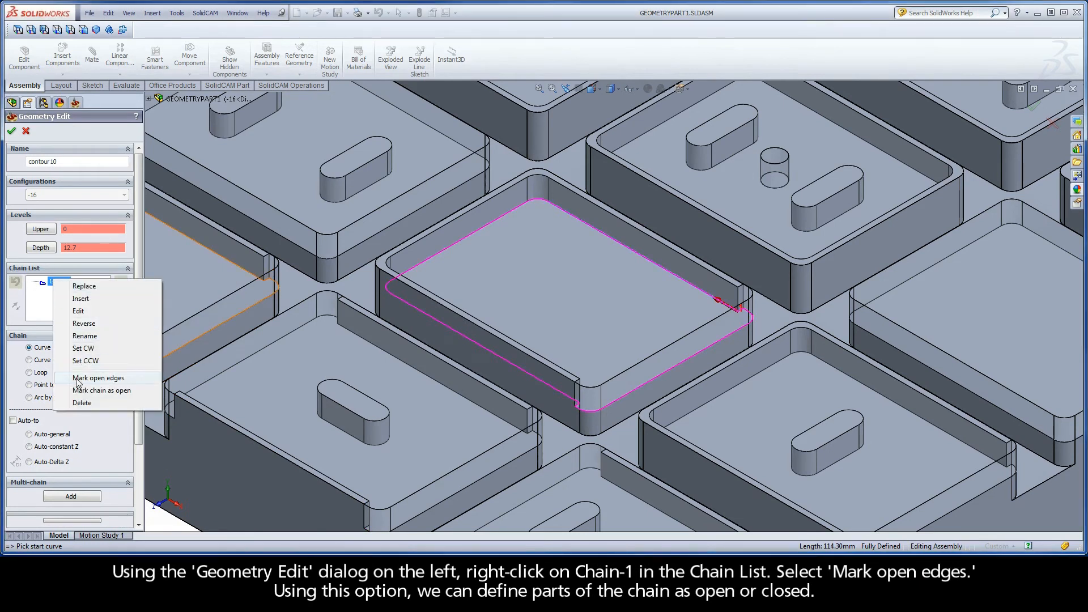
{"action": "left_click", "coordinate": [122, 380]}
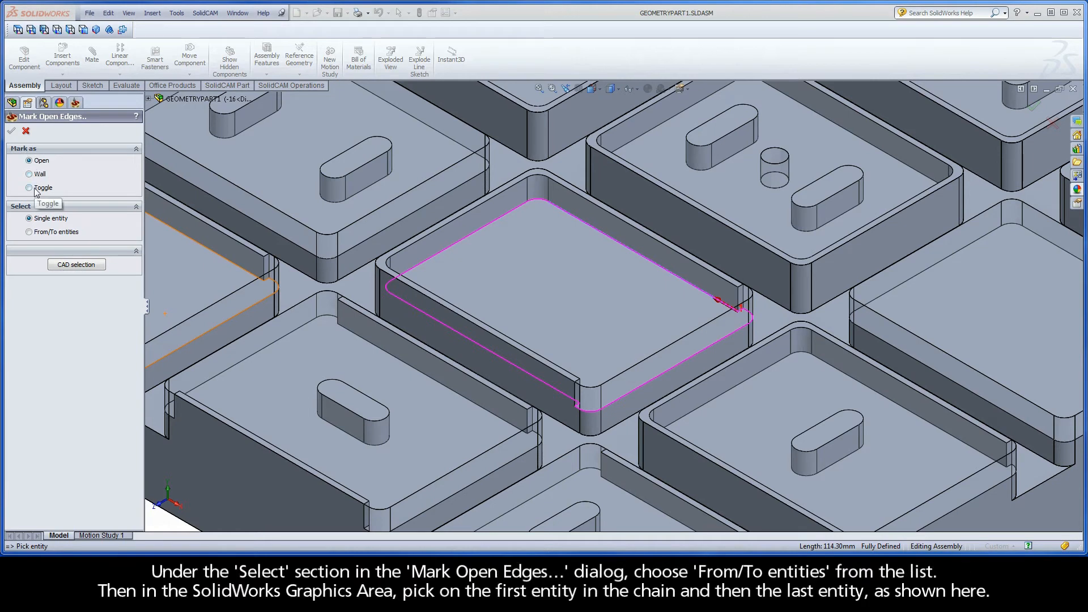
{"action": "left_click", "coordinate": [29, 232]}
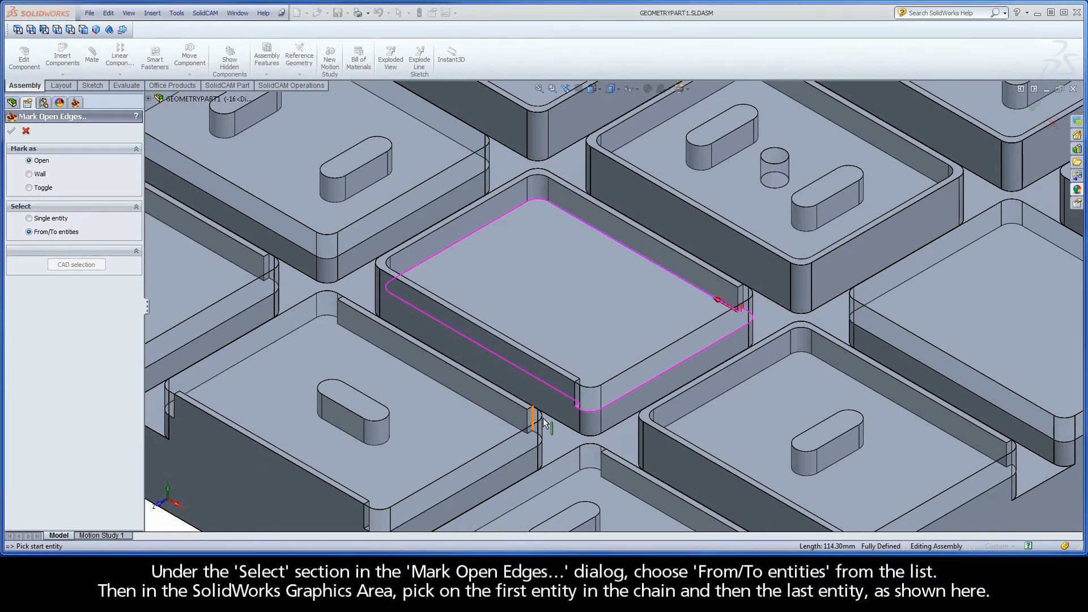
{"action": "left_click", "coordinate": [576, 407]}
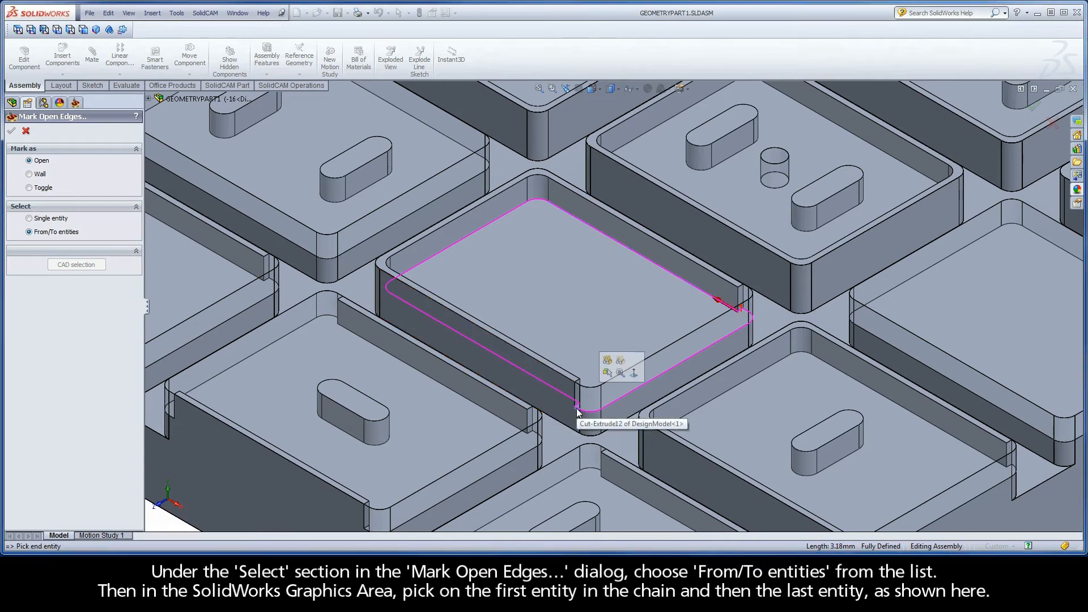
{"action": "left_click", "coordinate": [746, 308]}
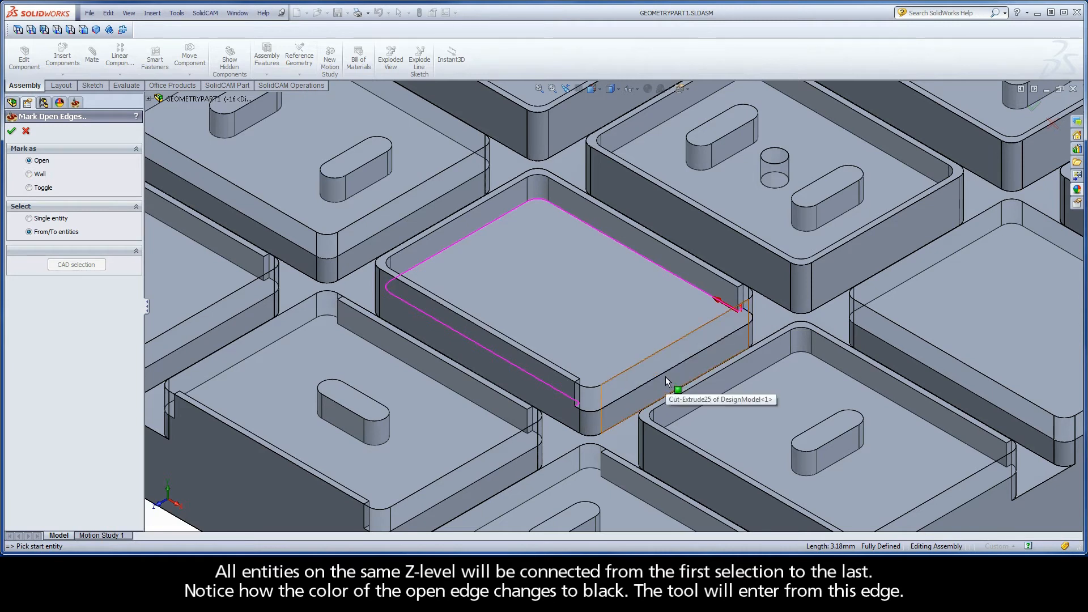
{"action": "left_click", "coordinate": [13, 132]}
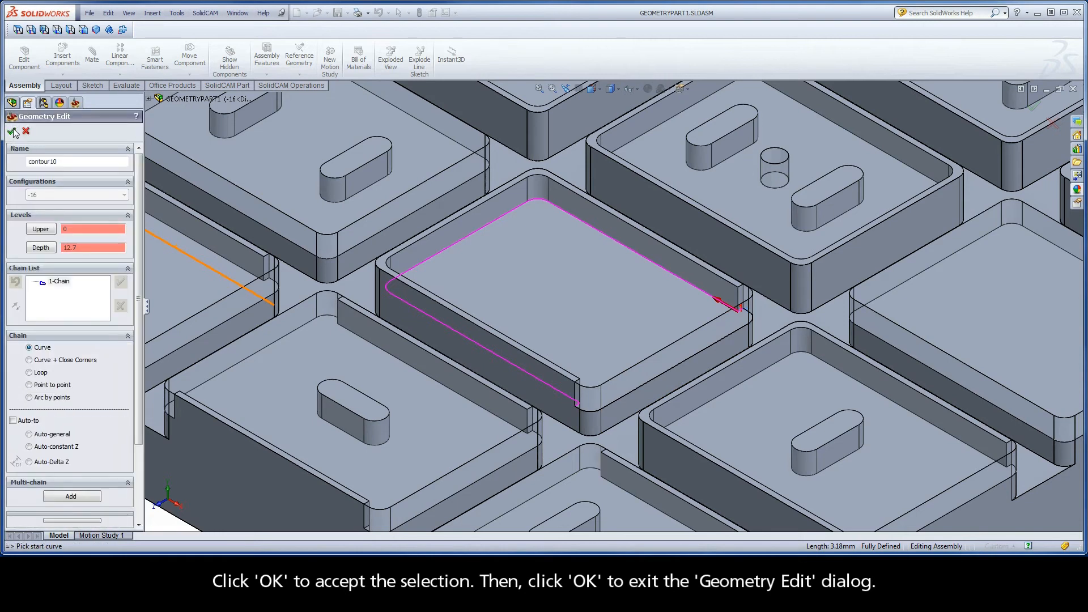
{"action": "left_click", "coordinate": [13, 132]}
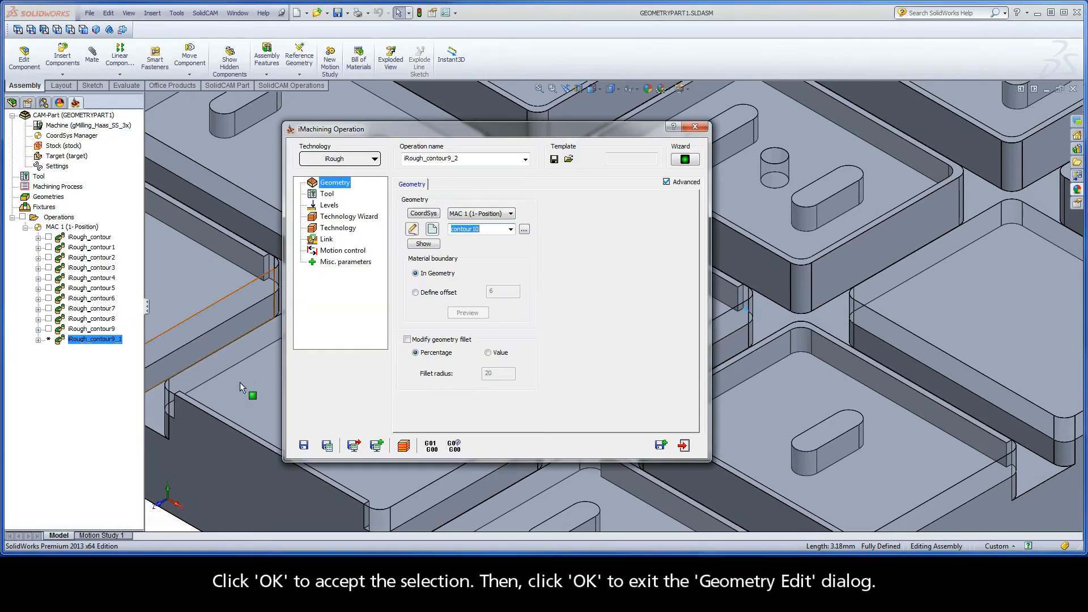
- Save and calculate the contour10 operation, and play its tool path simulation in Host CAD mode
{"action": "left_click", "coordinate": [326, 445]}
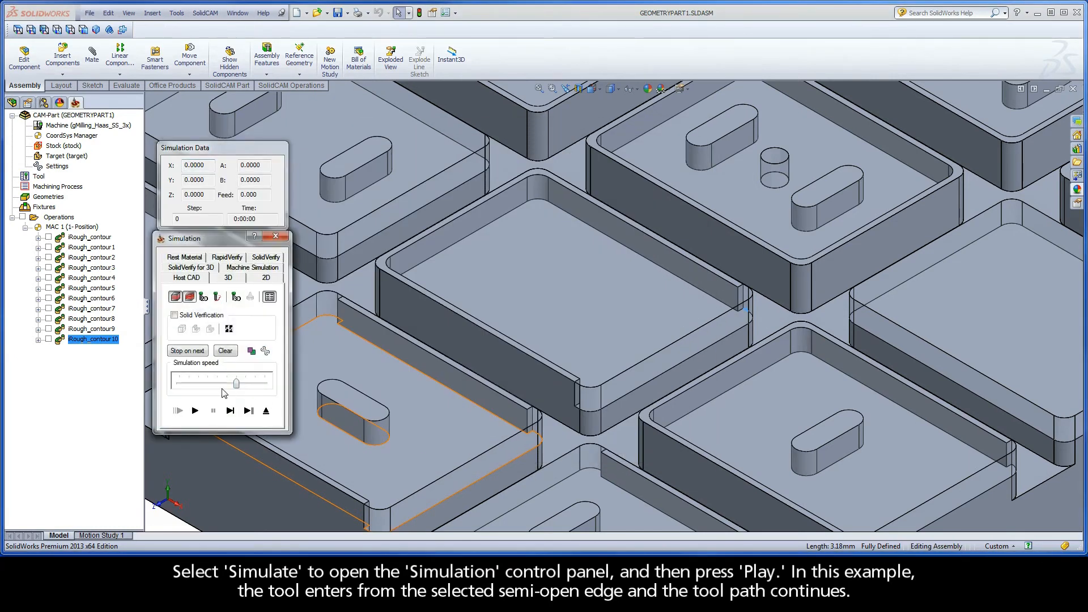
{"action": "left_click", "coordinate": [195, 411]}
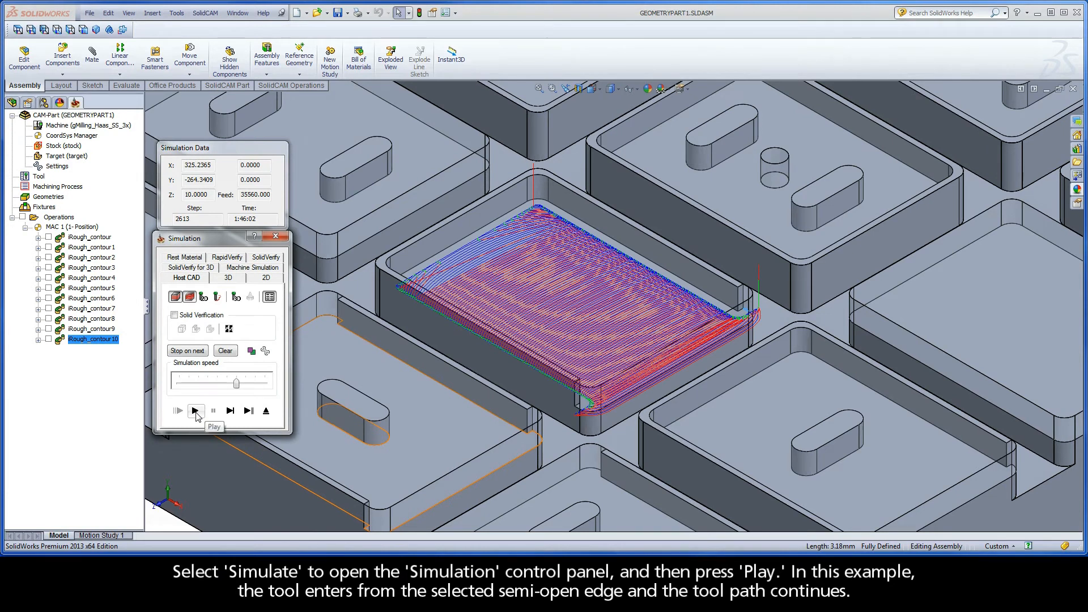
{"action": "left_click", "coordinate": [266, 410]}
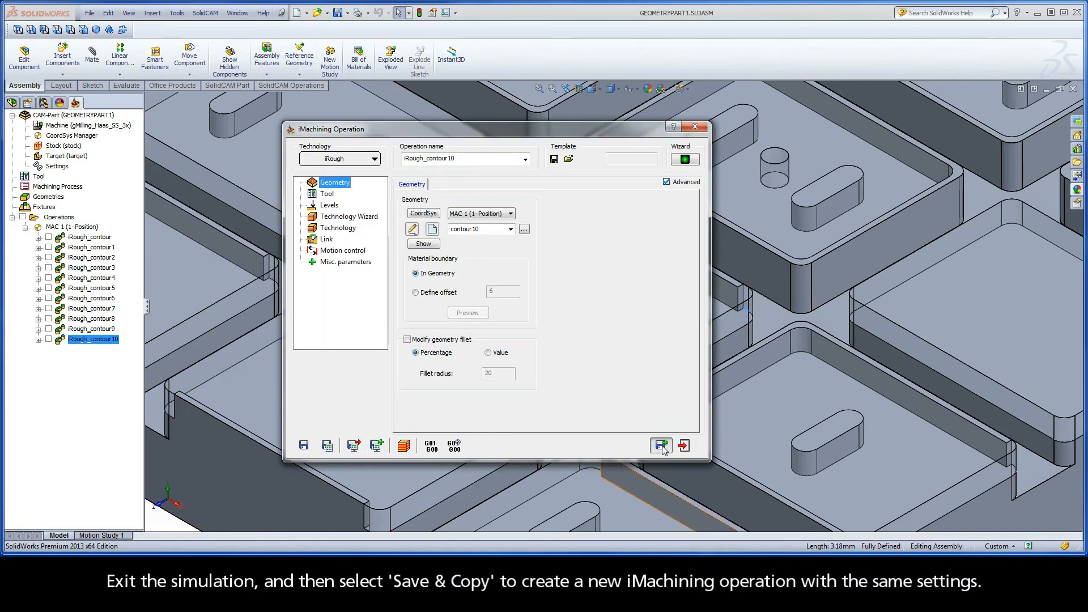
- Save and copy the operation, and chain the lower contour of the single-island semi-open pocket as new geometry with Auto-constant Z
{"action": "left_click", "coordinate": [662, 446]}
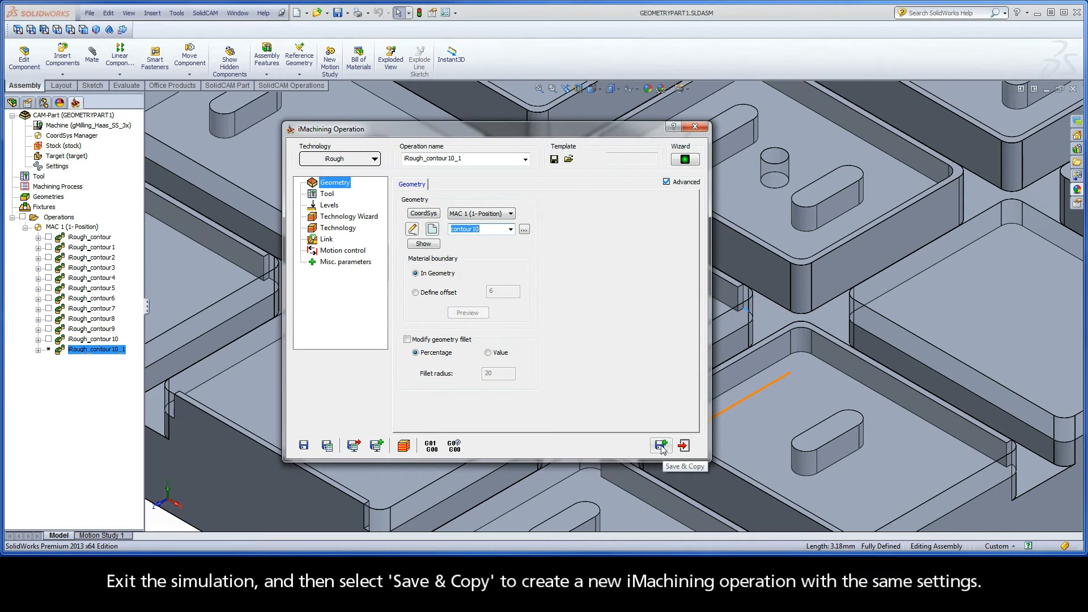
{"action": "left_click", "coordinate": [433, 230]}
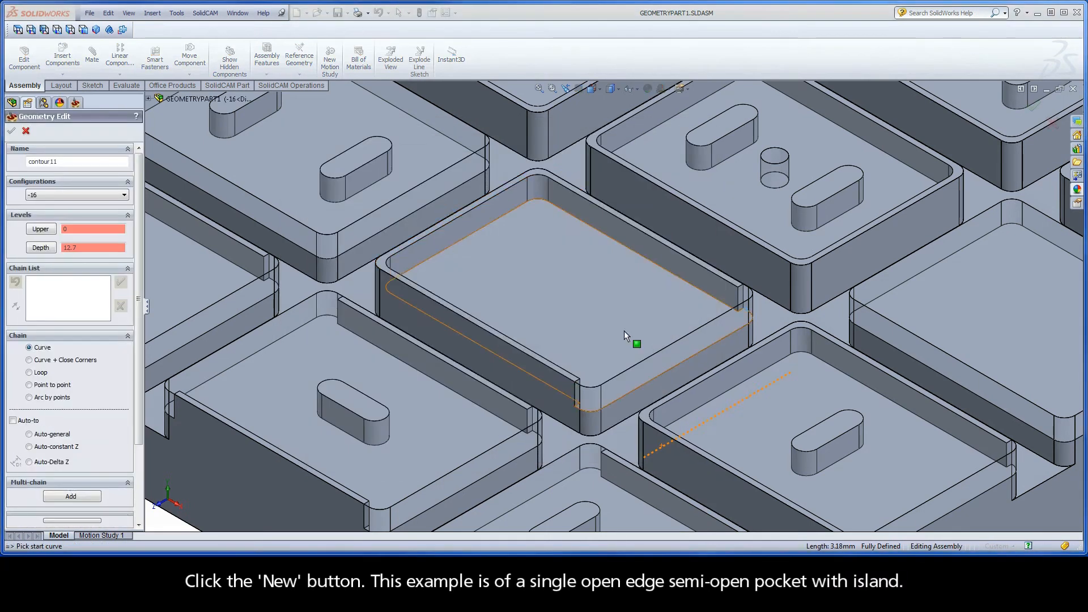
{"action": "middle_click_drag", "start_coordinate": [863, 465], "coordinate": [608, 309], "text": "ctrl"}
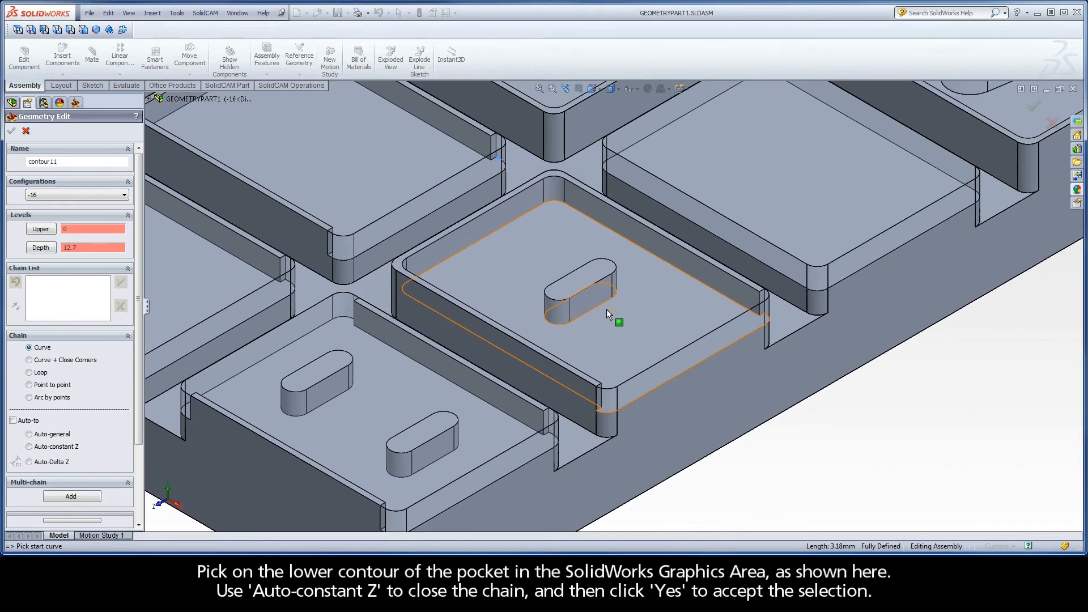
{"action": "left_click", "coordinate": [739, 306]}
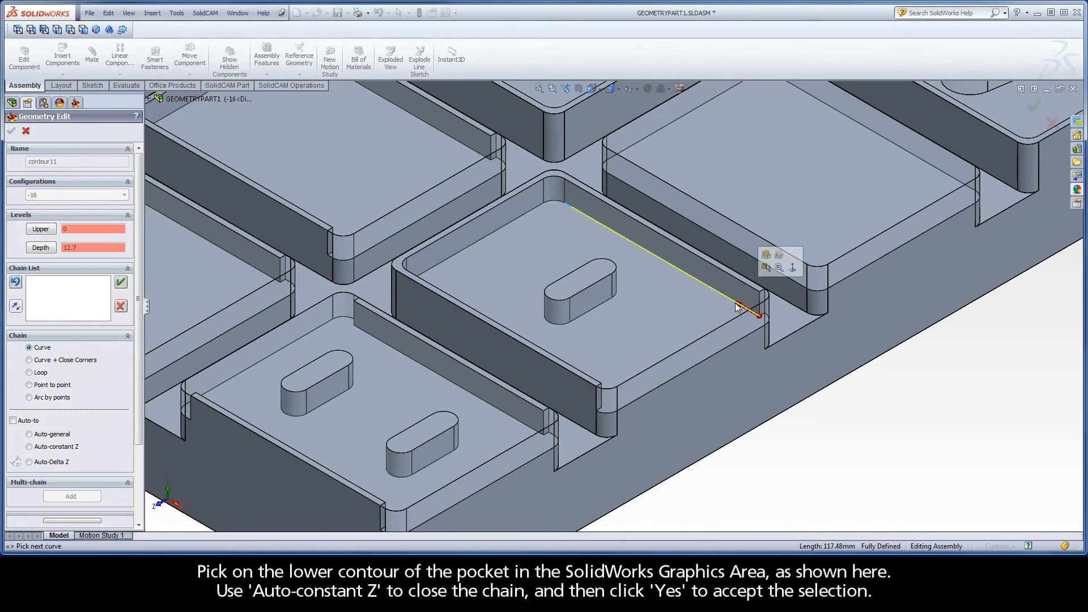
{"action": "left_click", "coordinate": [62, 449]}
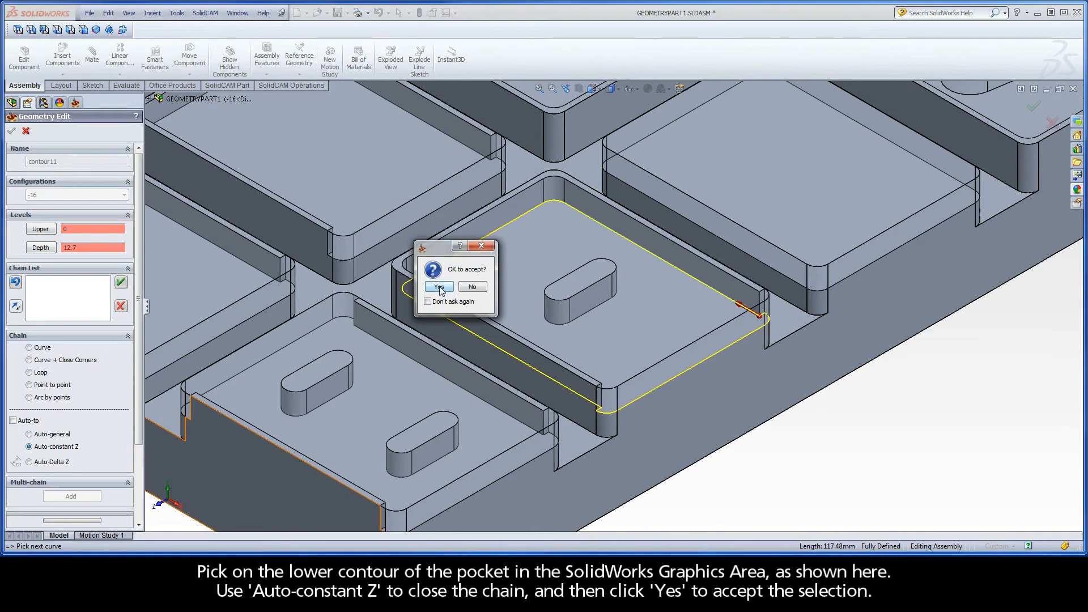
{"action": "left_click", "coordinate": [439, 287]}
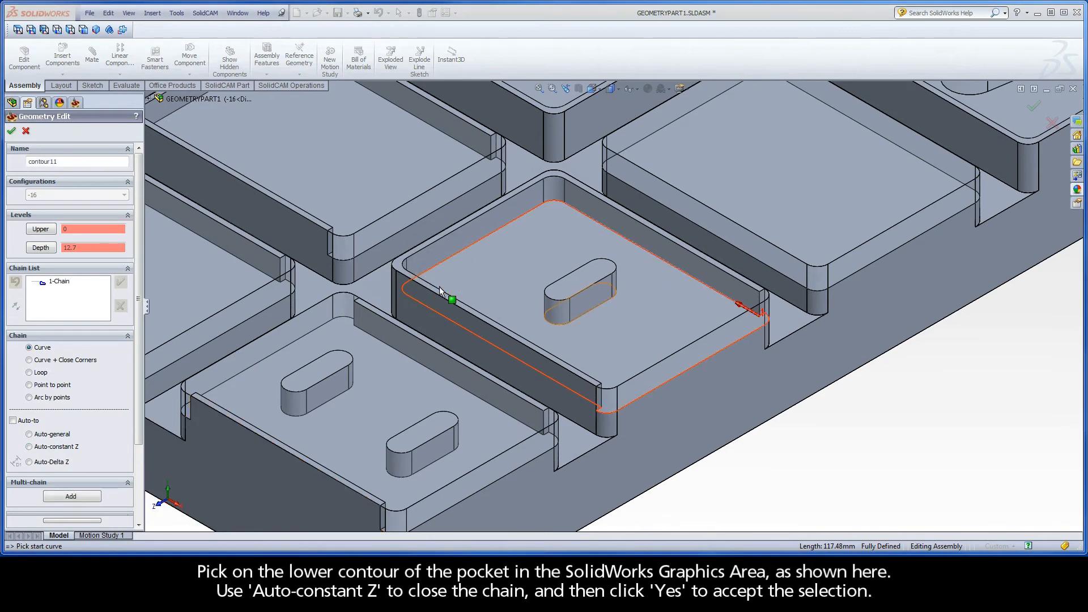
- Add the island's lower contour as a second chain, closing it with Auto-constant Z
{"action": "left_click", "coordinate": [602, 303]}
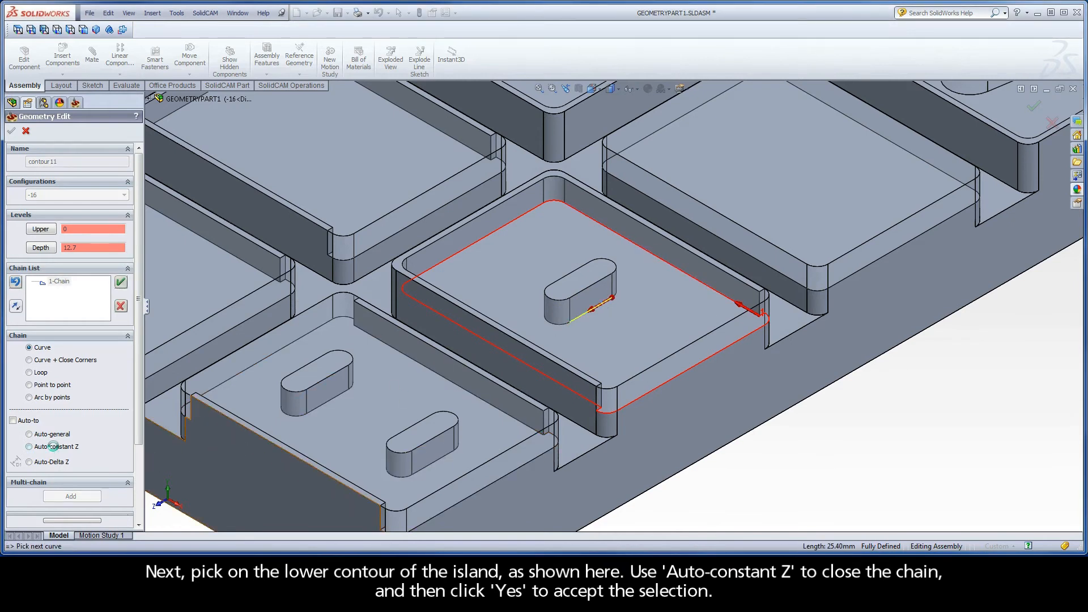
{"action": "left_click", "coordinate": [55, 447]}
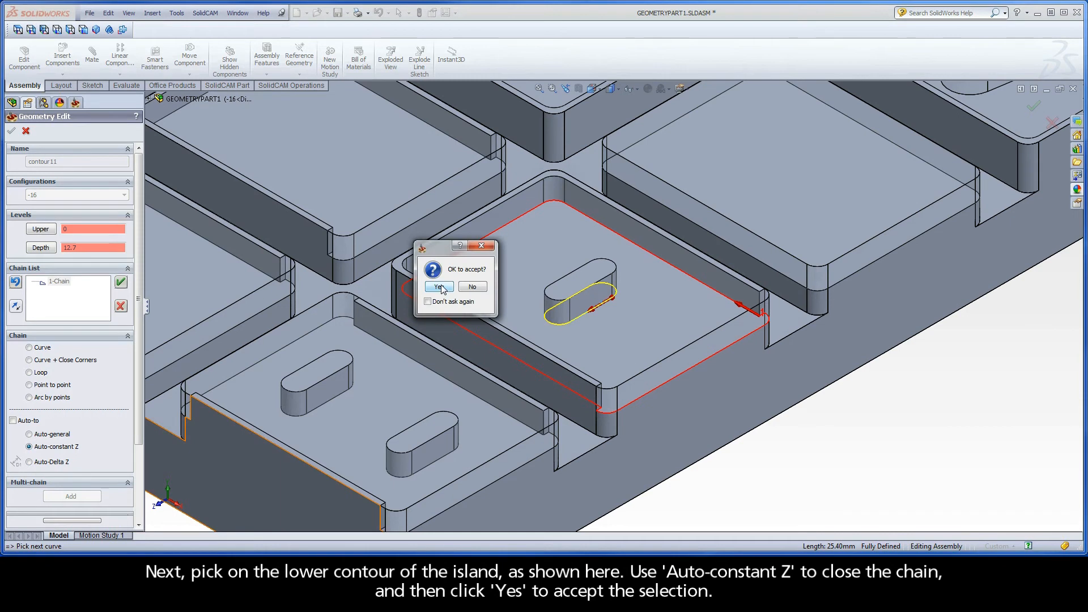
{"action": "left_click", "coordinate": [440, 287]}
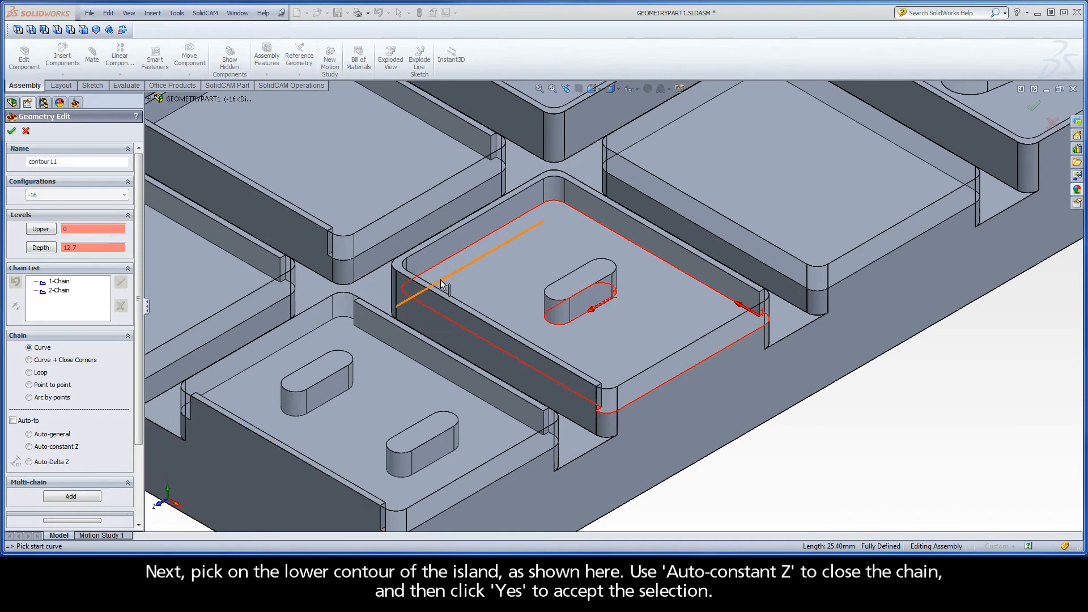
- Mark the wall-less side of 1-Chain, from corner to corner, as open using From/To entities, and accept the contour11 geometry
{"action": "right_click", "coordinate": [55, 283]}
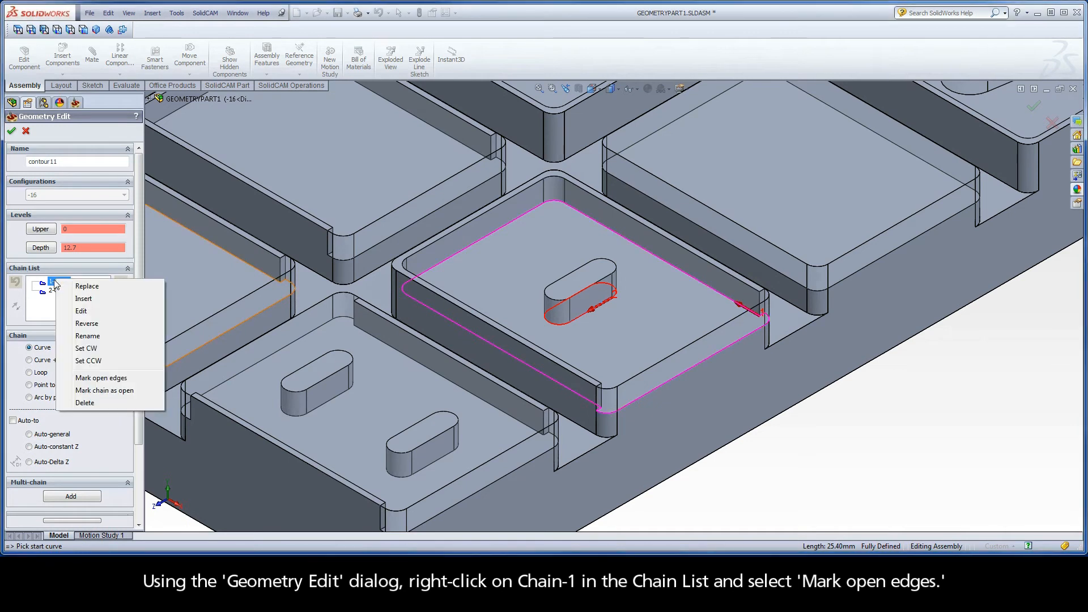
{"action": "left_click", "coordinate": [101, 378]}
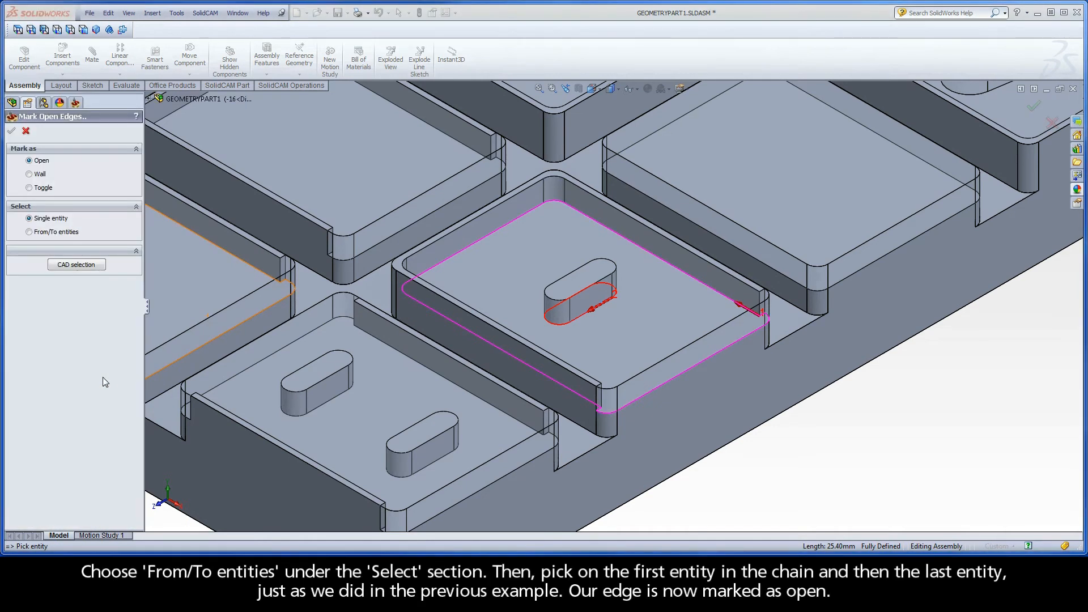
{"action": "left_click", "coordinate": [29, 232]}
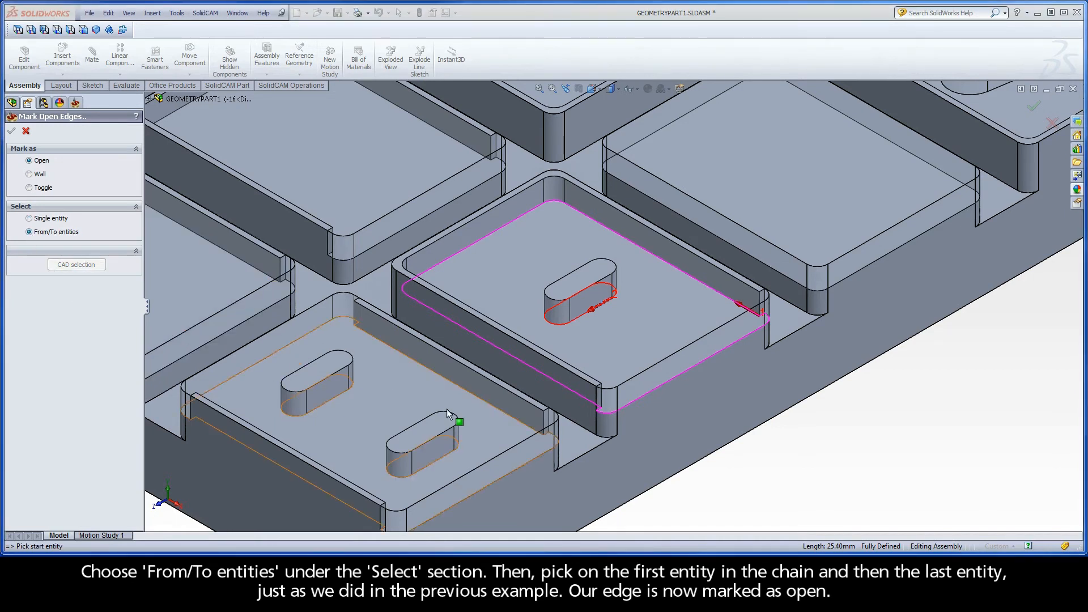
{"action": "left_click", "coordinate": [602, 420]}
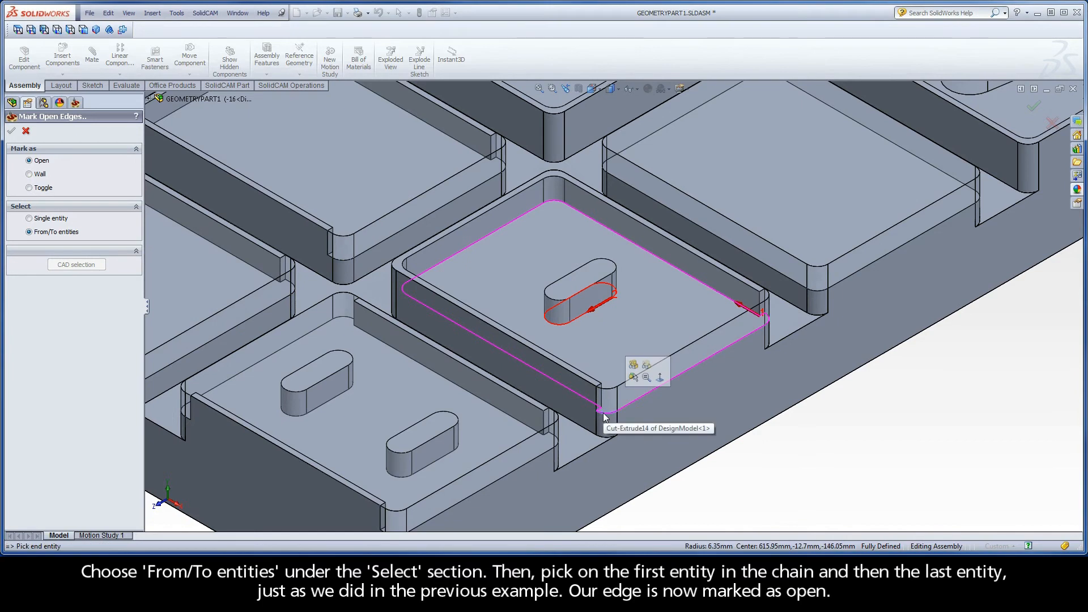
{"action": "left_click", "coordinate": [758, 330]}
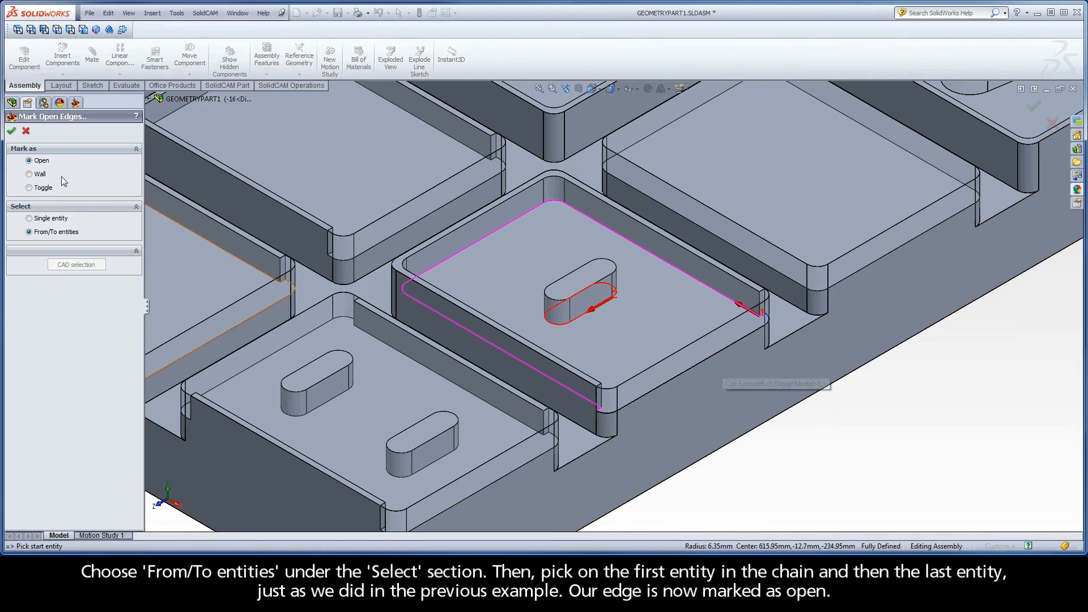
{"action": "left_click", "coordinate": [12, 133]}
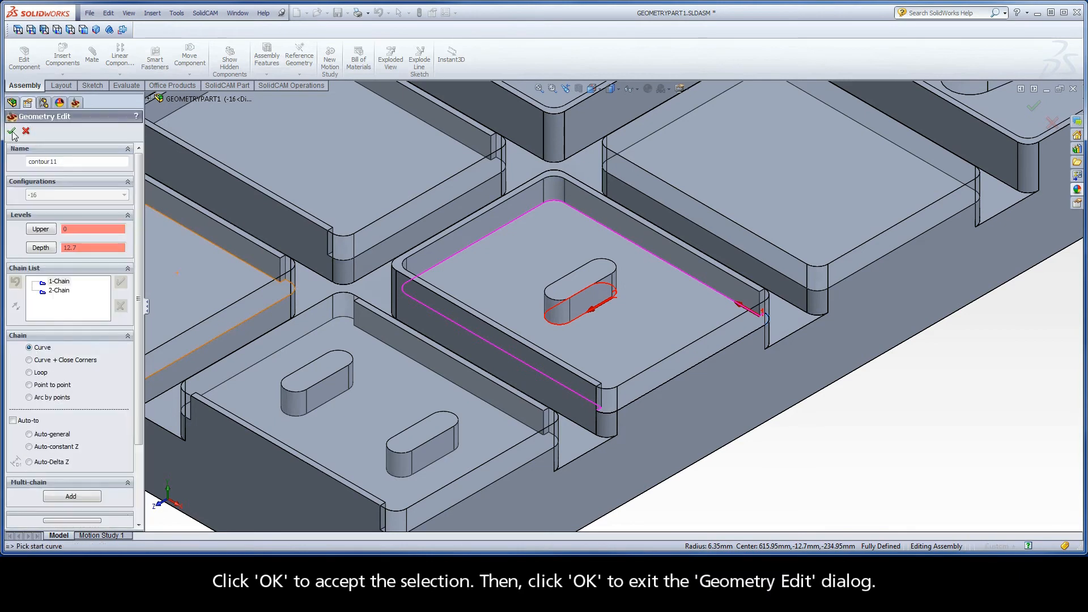
{"action": "left_click", "coordinate": [11, 132]}
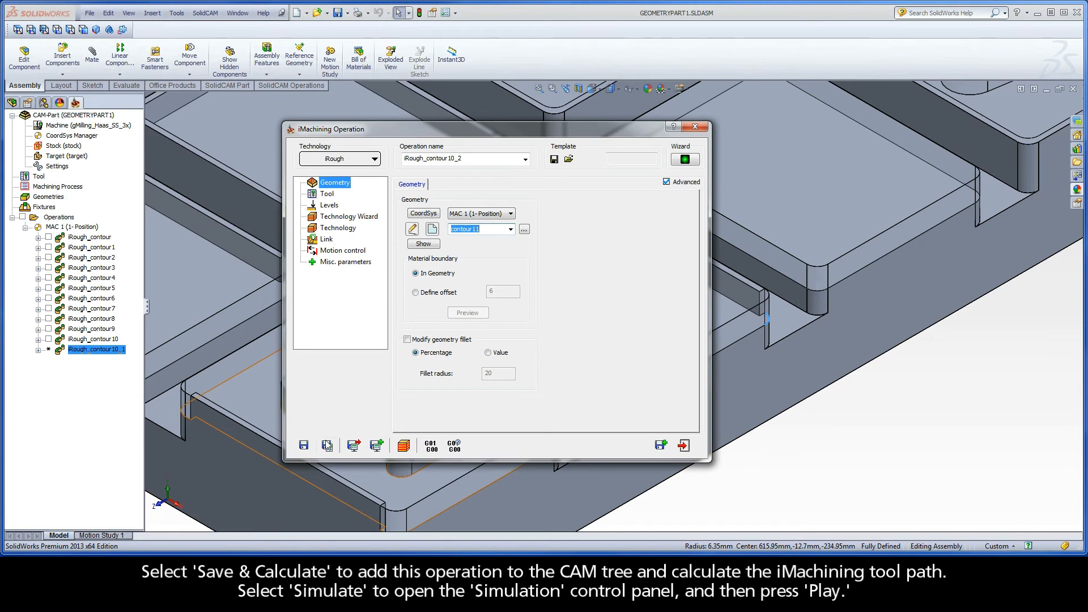
- Save and calculate the contour11 operation, and play its tool path simulation around the island
{"action": "left_click", "coordinate": [328, 446]}
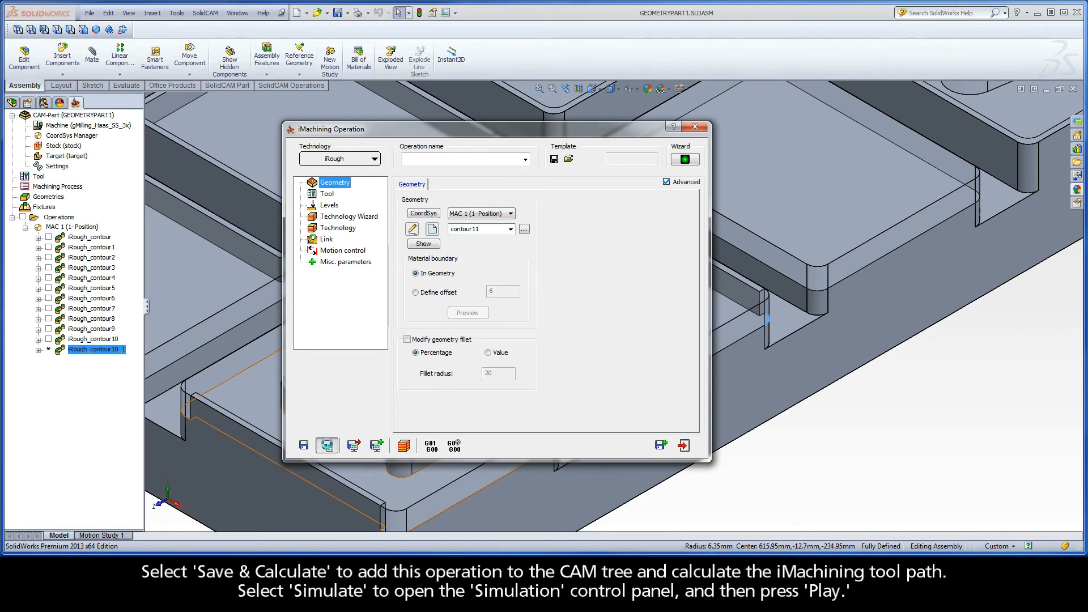
{"action": "left_click", "coordinate": [404, 446]}
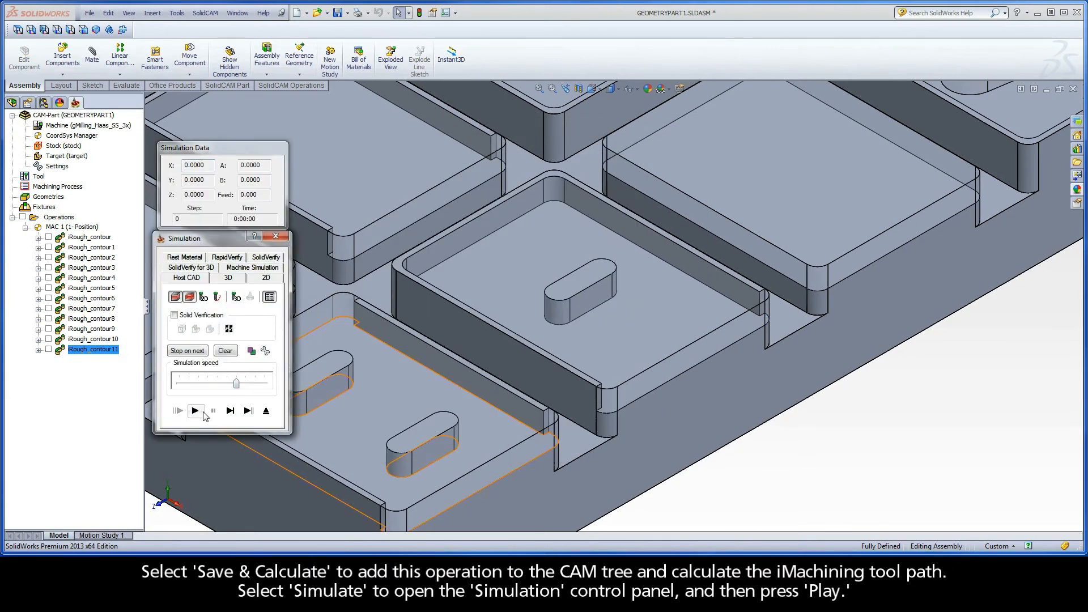
{"action": "left_click", "coordinate": [196, 410]}
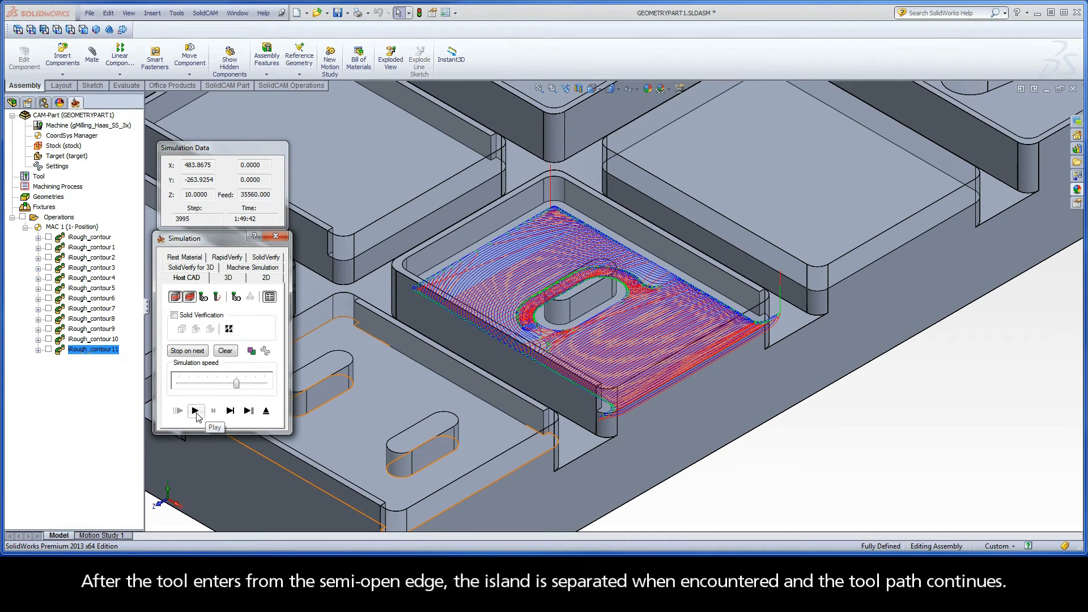
- Save and copy the operation, and chain the lower contour of the two-island semi-open pocket as new geometry with Auto-constant Z
{"action": "left_click", "coordinate": [267, 412]}
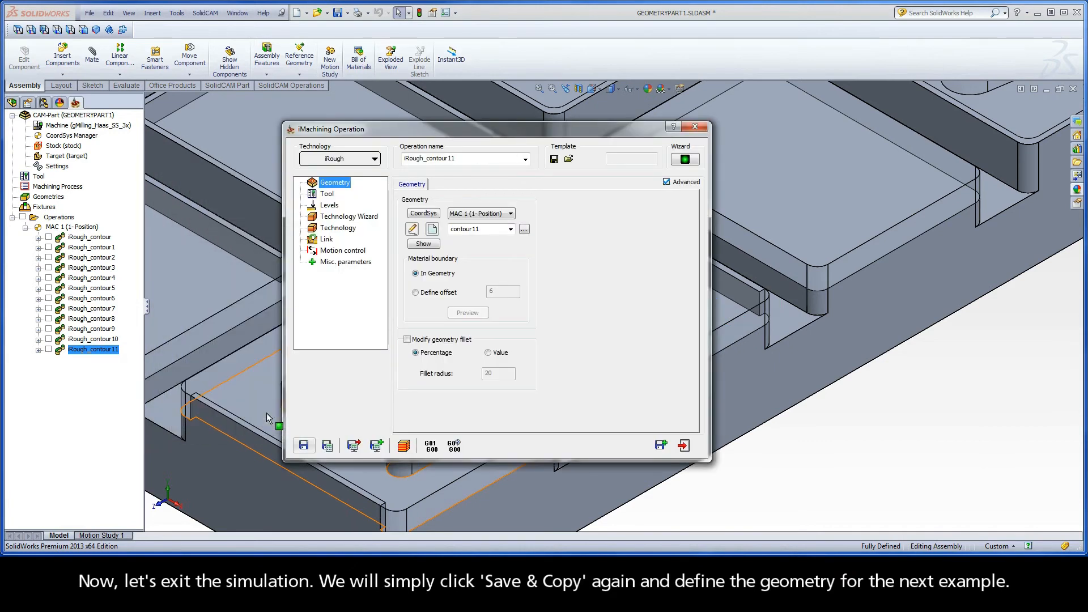
{"action": "left_click", "coordinate": [660, 447]}
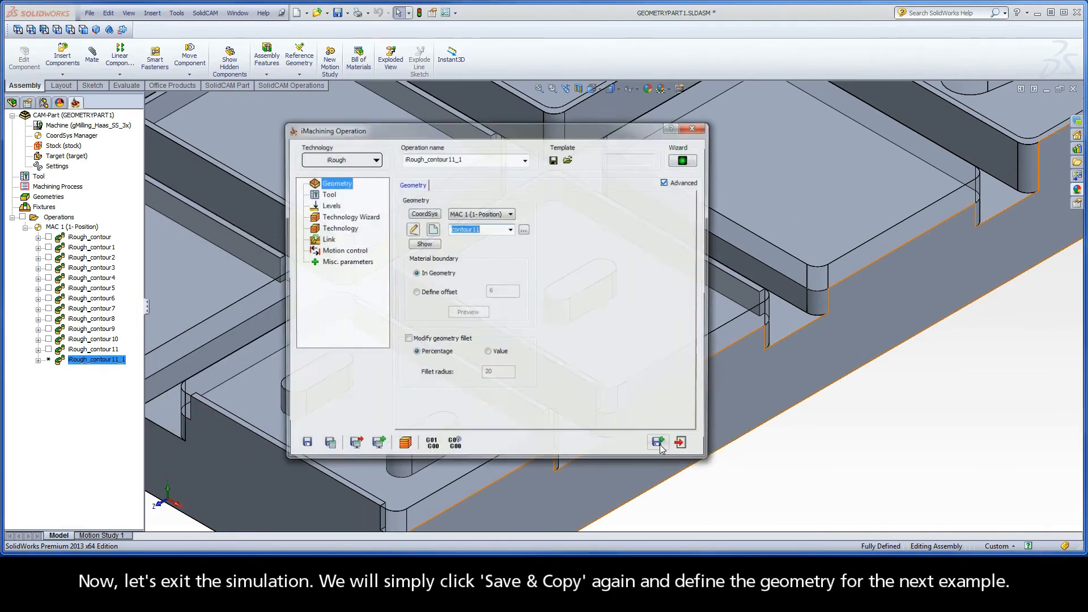
{"action": "left_click", "coordinate": [433, 229]}
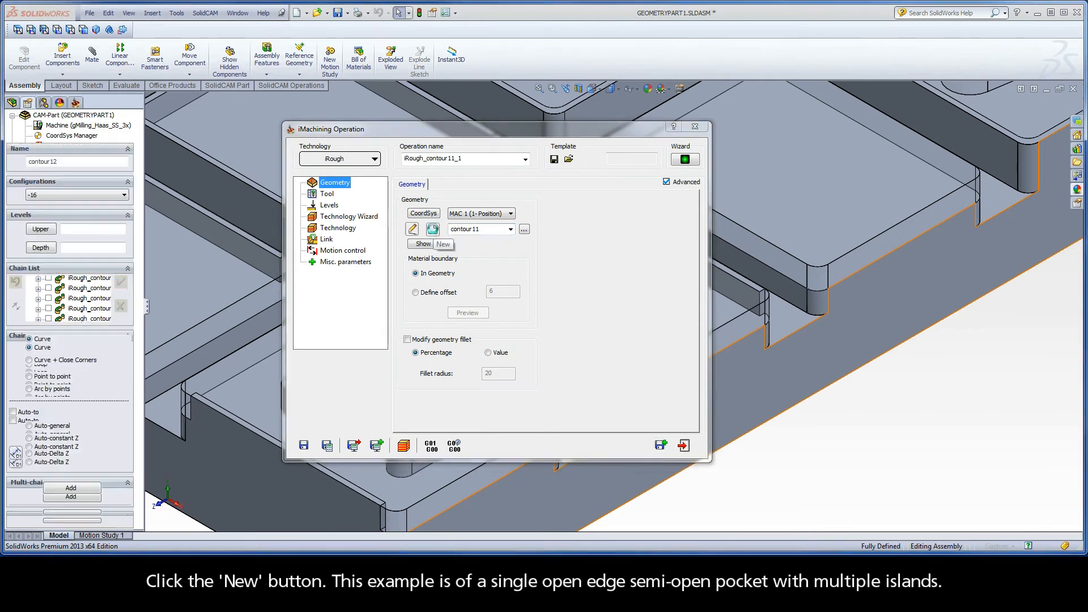
{"action": "scroll", "coordinate": [266, 156], "scroll_direction": "up", "scroll_amount": 3}
{"action": "middle_click_drag", "start_coordinate": [267, 157], "coordinate": [641, 268], "text": "ctrl"}
{"action": "scroll", "coordinate": [474, 239], "scroll_direction": "down", "scroll_amount": 3}
{"action": "scroll", "coordinate": [643, 284], "scroll_direction": "up", "scroll_amount": 4}
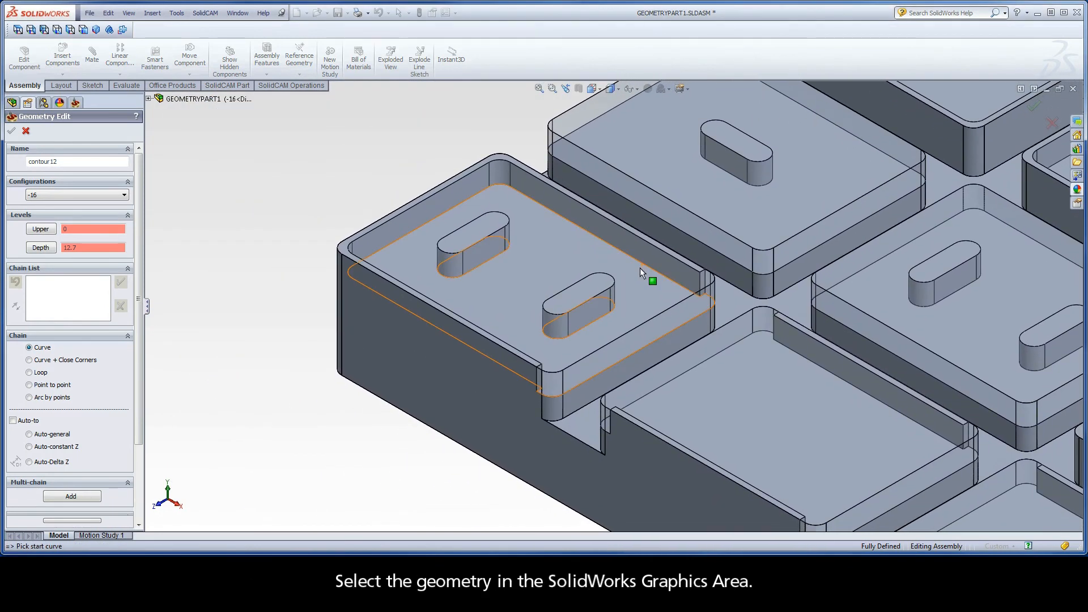
{"action": "left_click", "coordinate": [684, 290]}
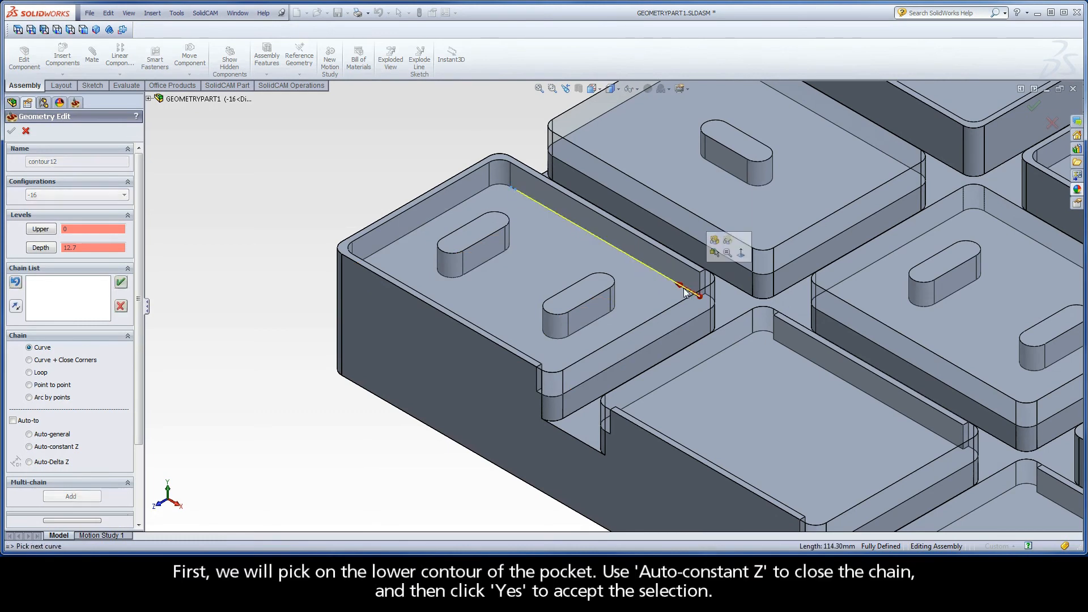
{"action": "left_click", "coordinate": [56, 447]}
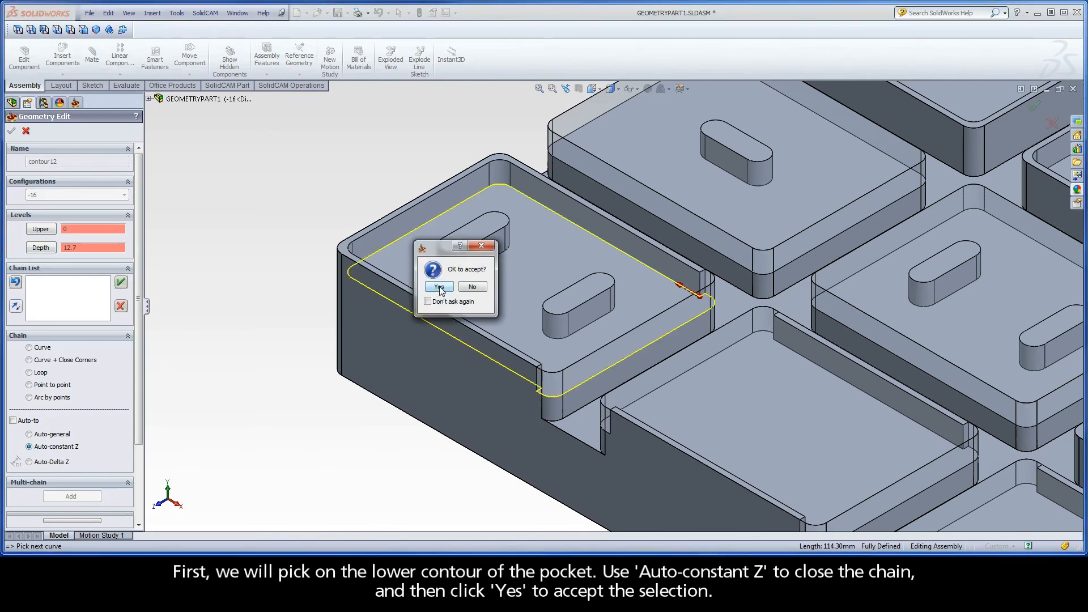
{"action": "left_click", "coordinate": [439, 287]}
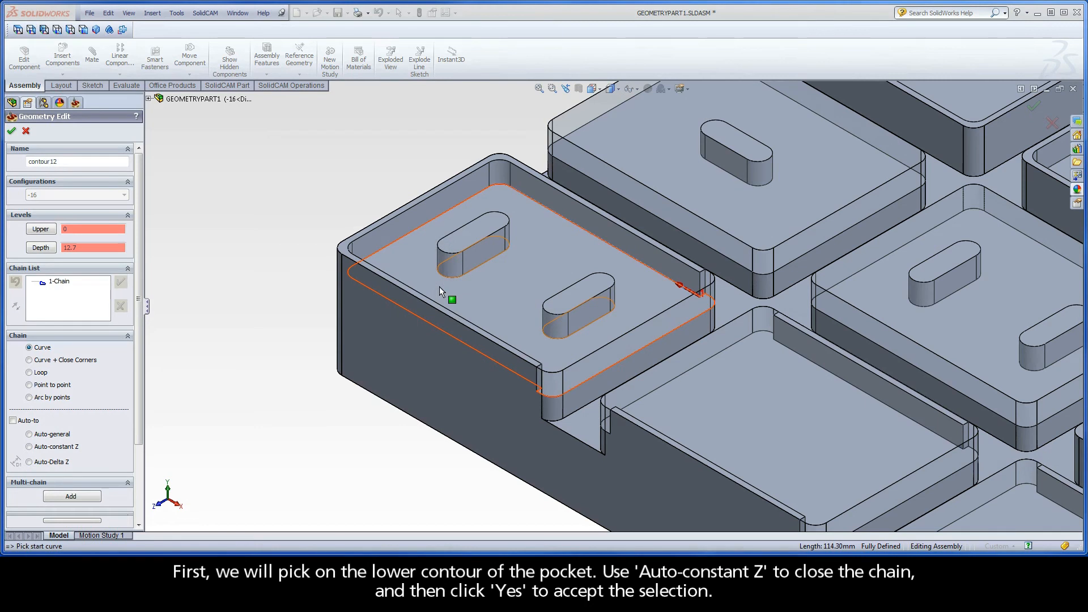
- Add the lower contours of both islands as separate chains, closing each with Auto-constant Z
{"action": "left_click", "coordinate": [494, 257]}
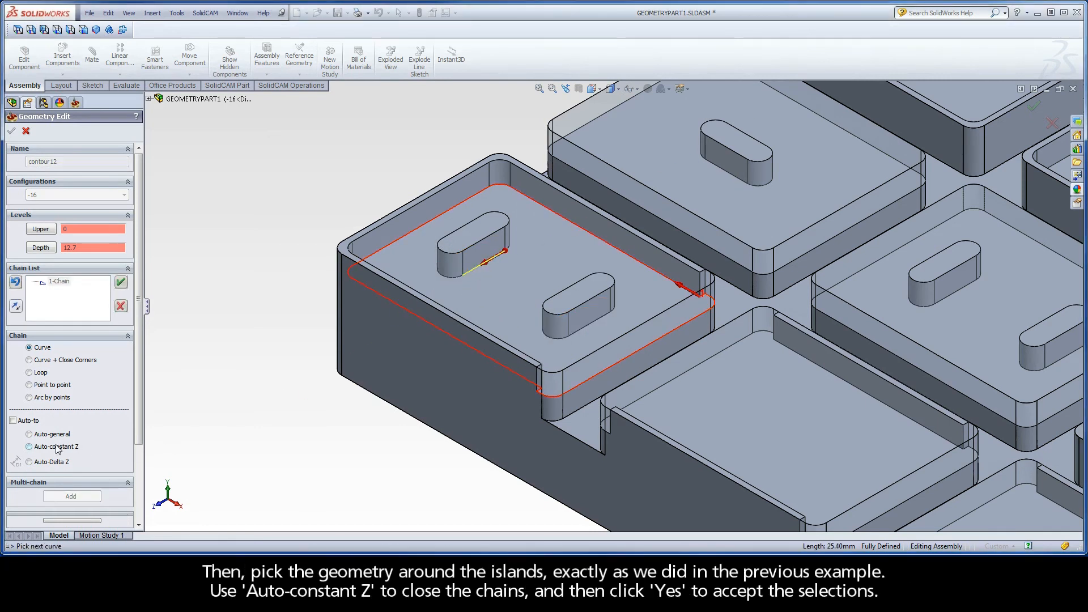
{"action": "left_click", "coordinate": [29, 447]}
{"action": "left_click", "coordinate": [440, 287]}
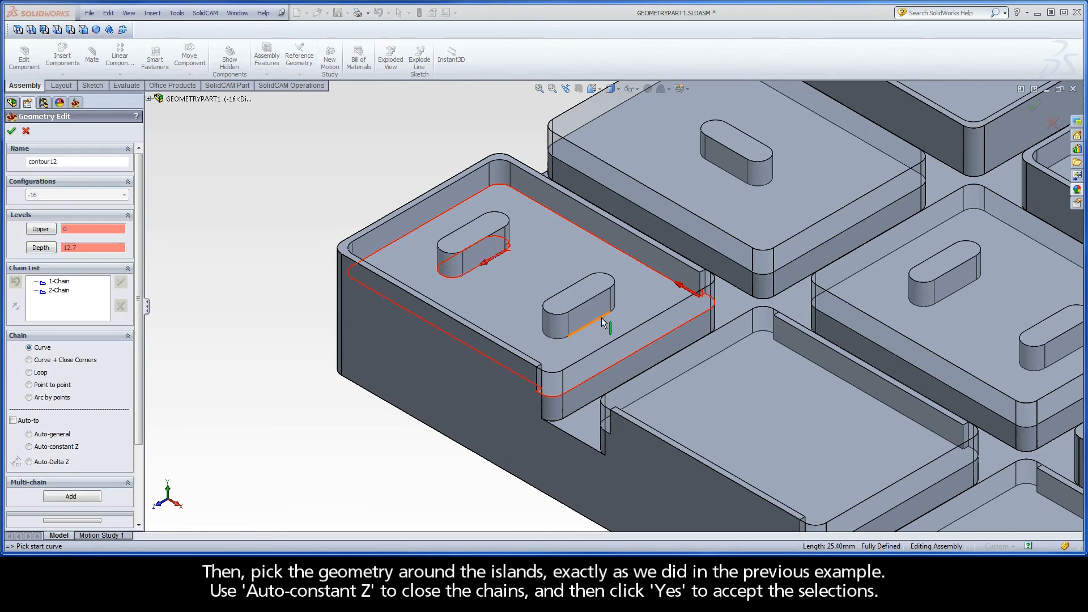
{"action": "left_click", "coordinate": [590, 319]}
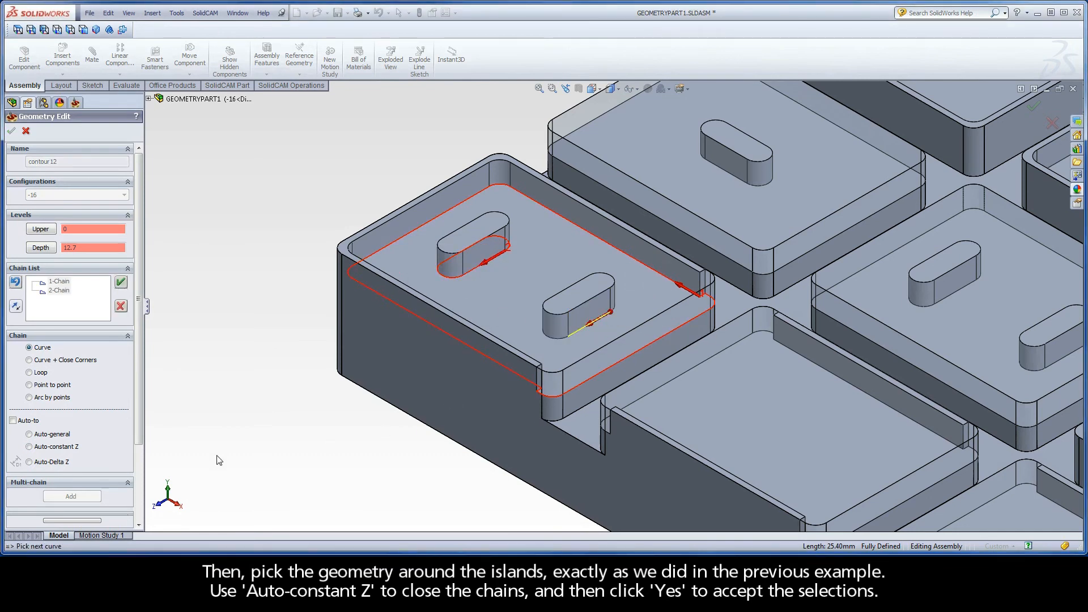
{"action": "left_click", "coordinate": [54, 448]}
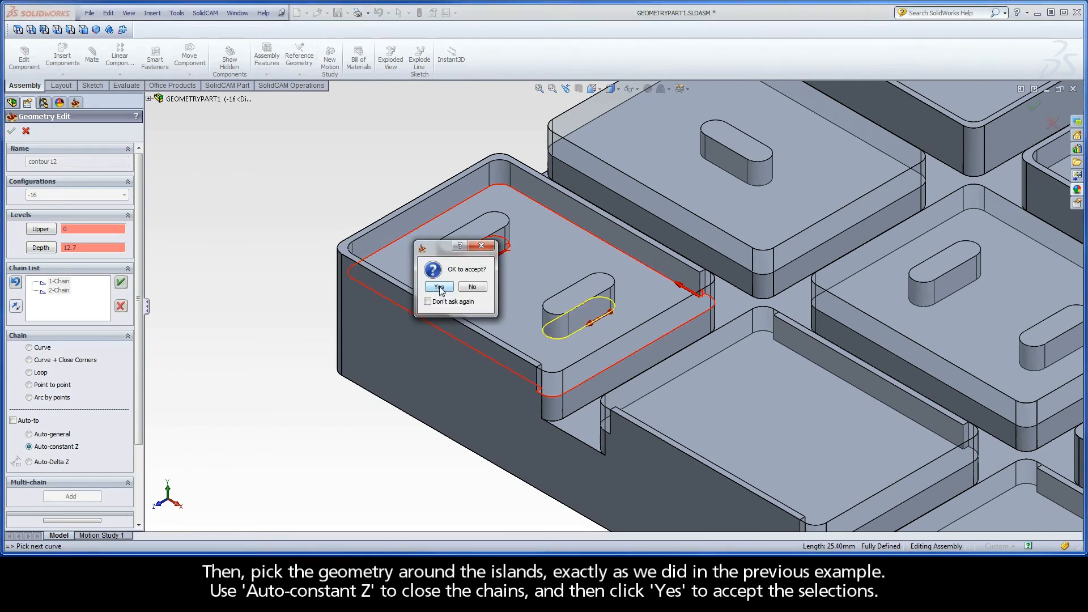
{"action": "left_click", "coordinate": [440, 287]}
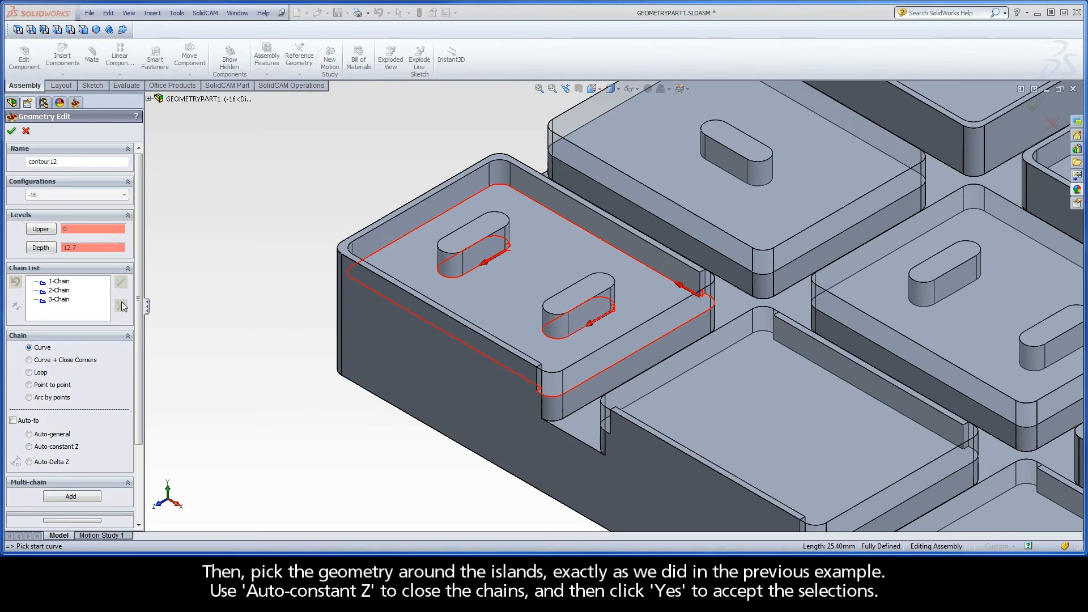
- Mark the wall-less side of 1-Chain, from corner to corner, as open using From/To entities, and accept the contour12 geometry
{"action": "right_click", "coordinate": [62, 282]}
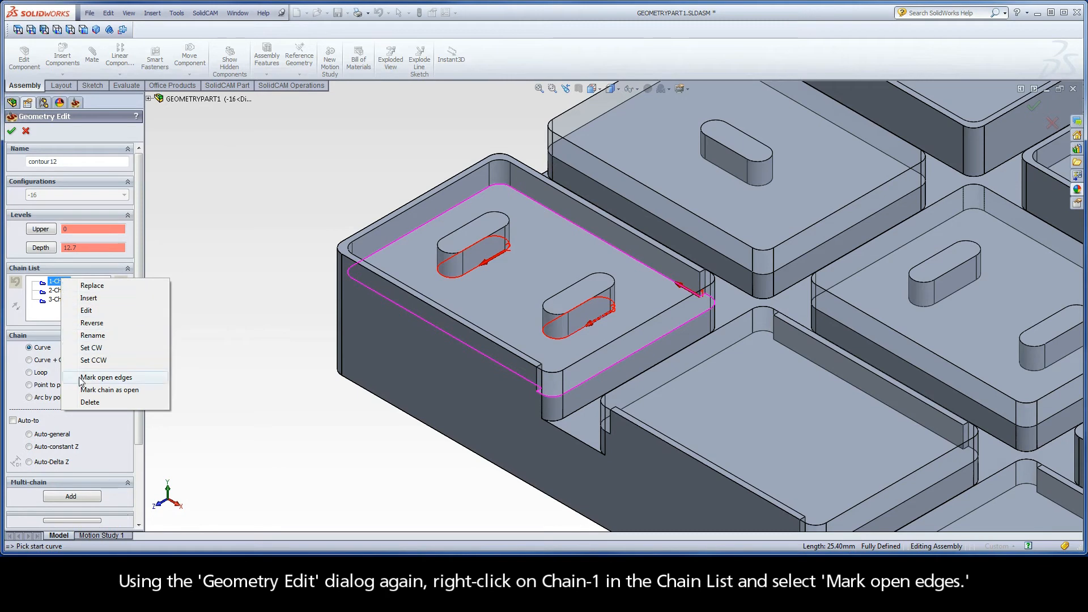
{"action": "left_click", "coordinate": [126, 379]}
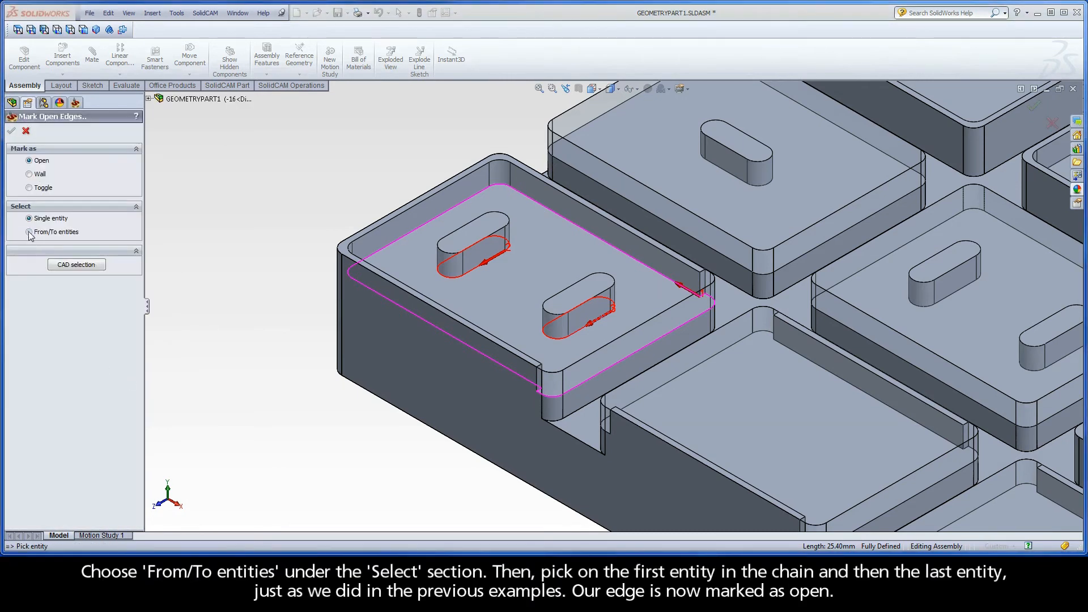
{"action": "left_click", "coordinate": [69, 234]}
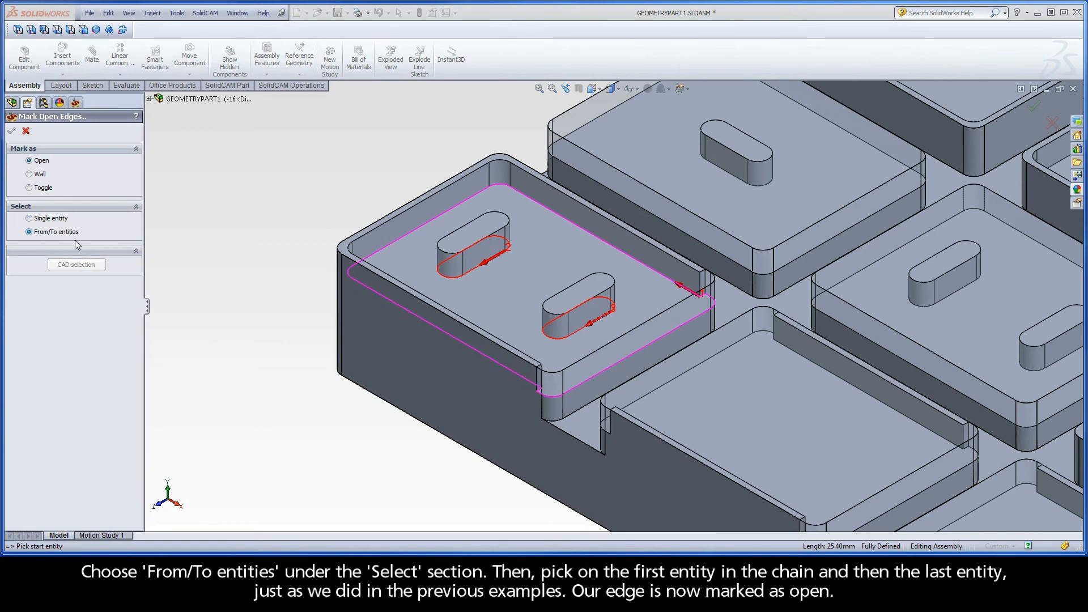
{"action": "left_click", "coordinate": [541, 399]}
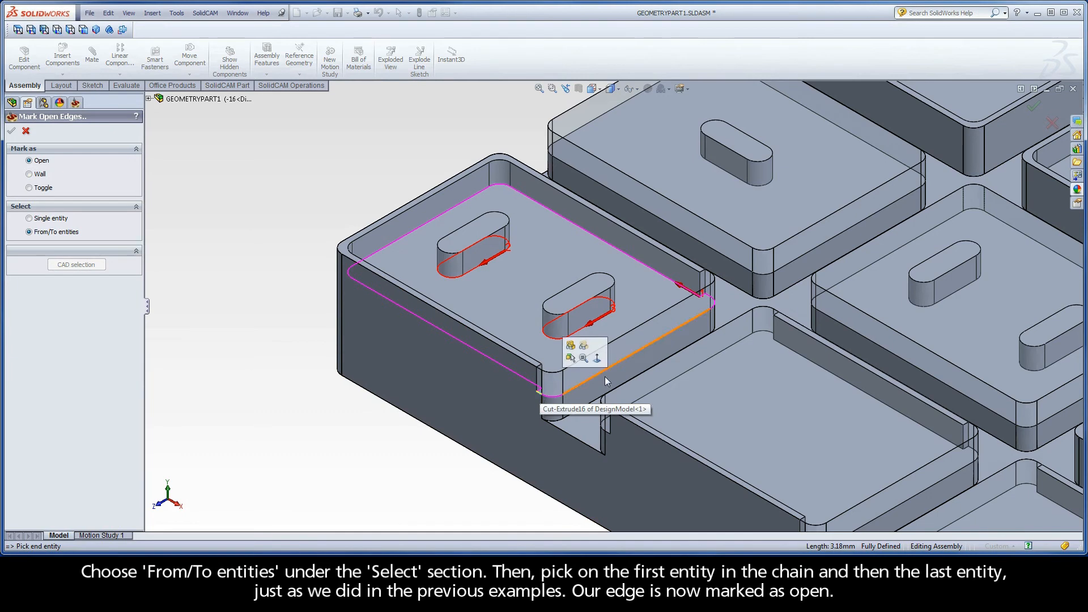
{"action": "left_click", "coordinate": [707, 321]}
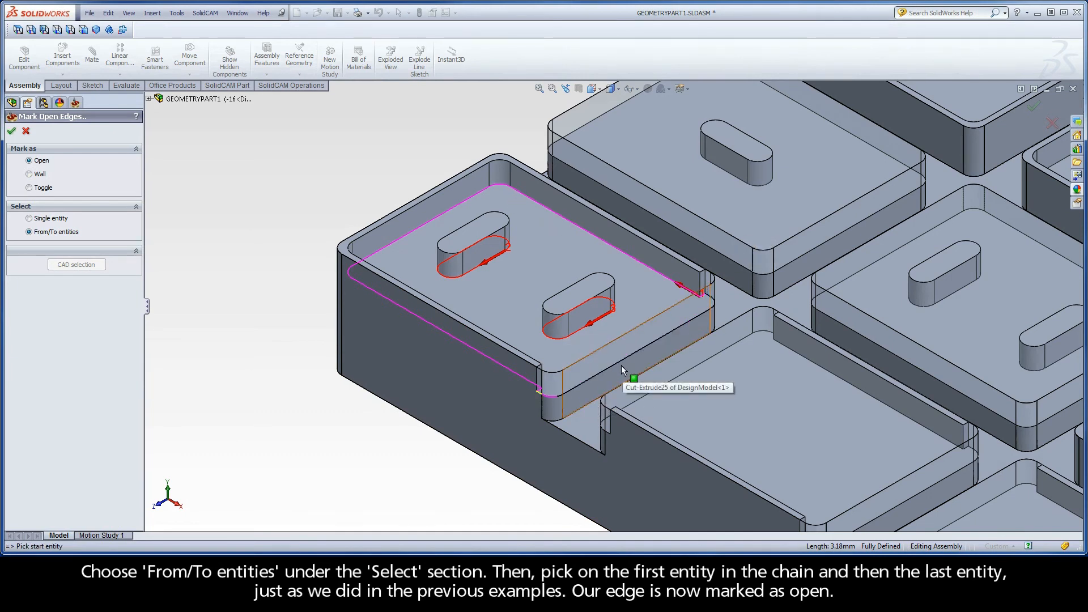
{"action": "left_click", "coordinate": [11, 132]}
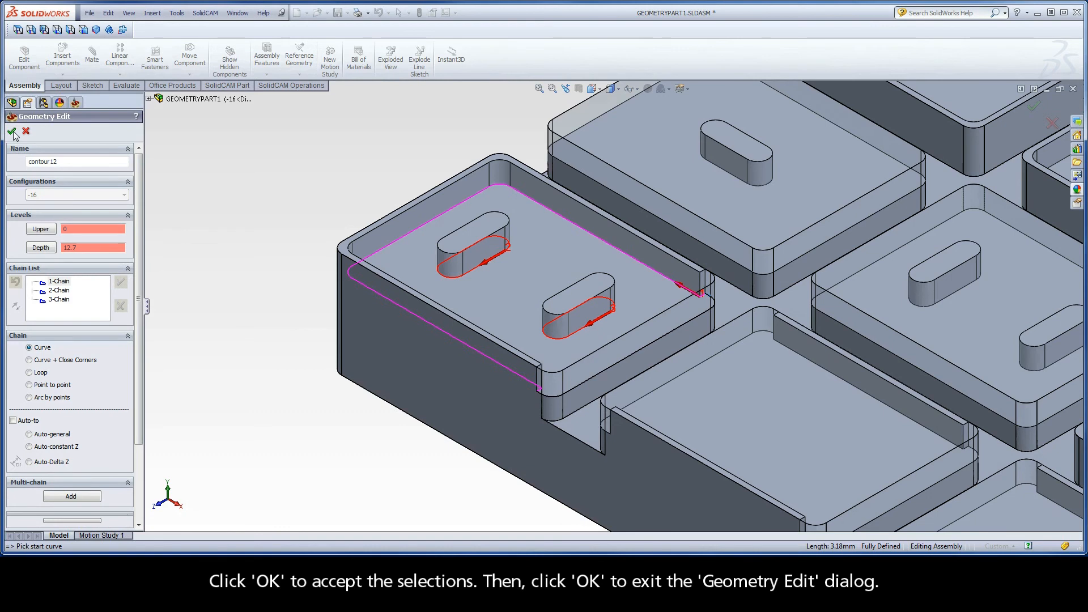
{"action": "left_click", "coordinate": [12, 133]}
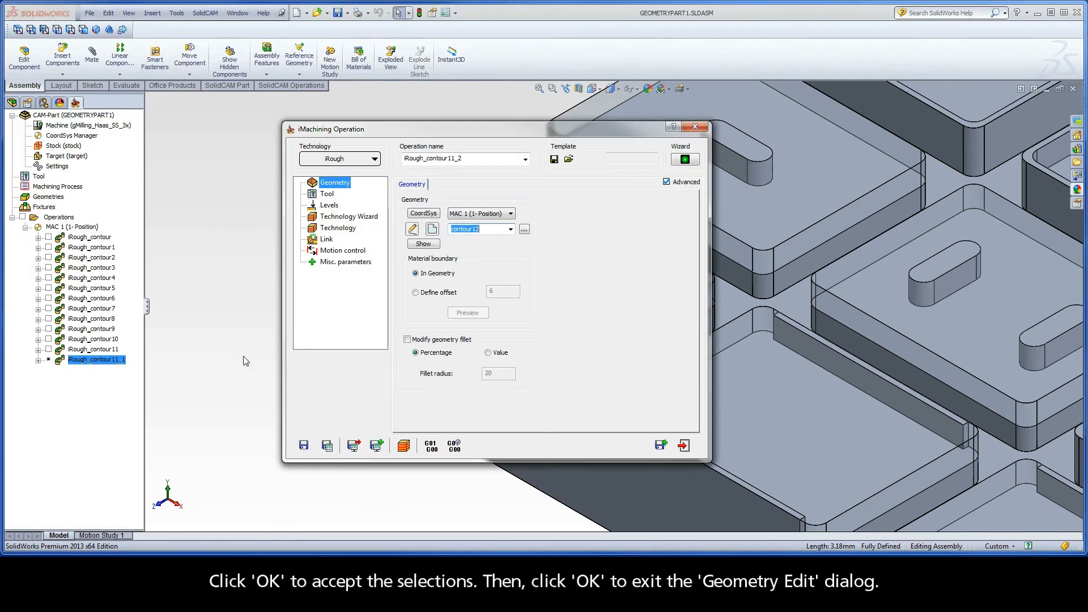
- Save and calculate the contour12 operation, and play its tool path simulation around both islands
{"action": "left_click", "coordinate": [327, 447]}
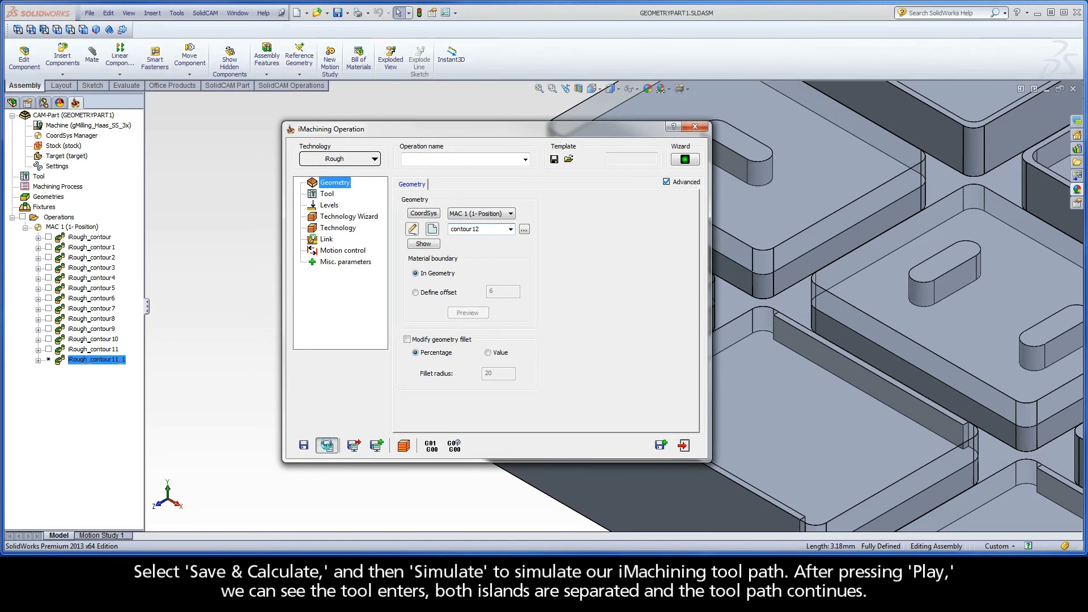
{"action": "left_click", "coordinate": [403, 446]}
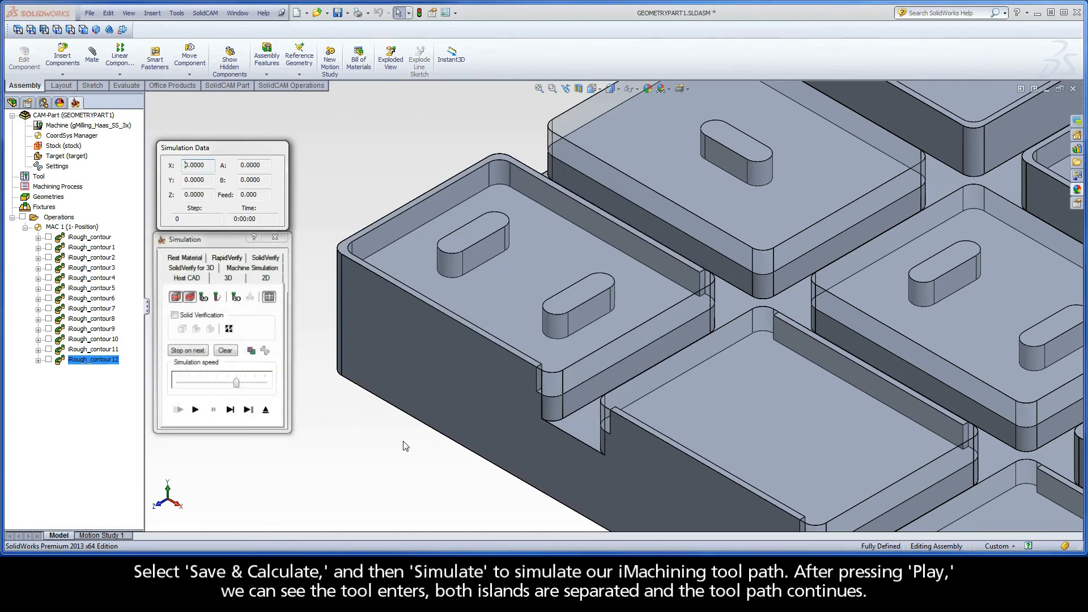
{"action": "left_click", "coordinate": [203, 408]}
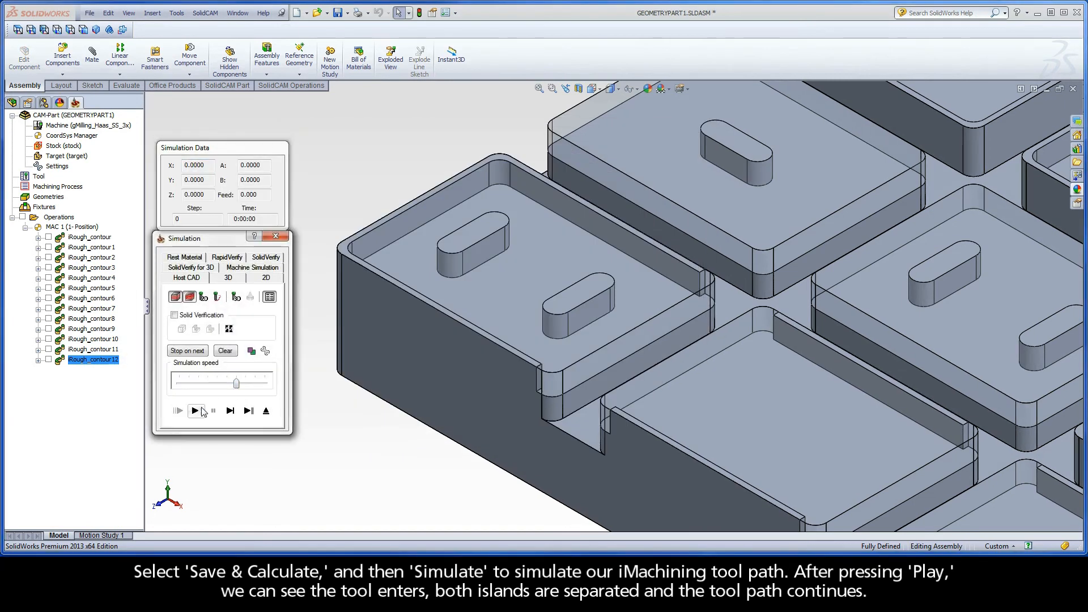
{"action": "left_click", "coordinate": [196, 411]}
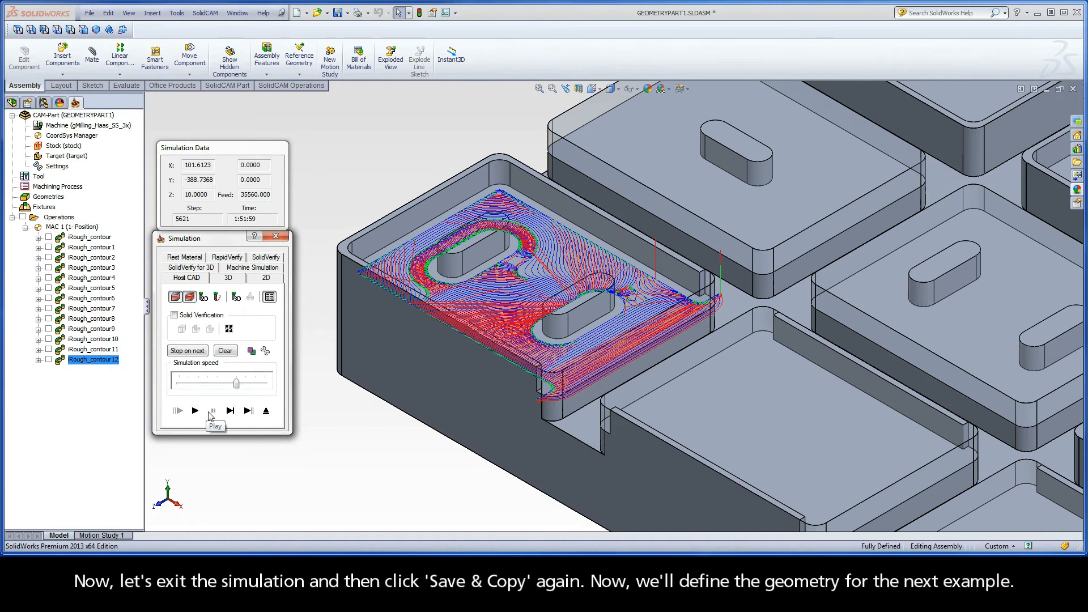
{"action": "left_click", "coordinate": [267, 411]}
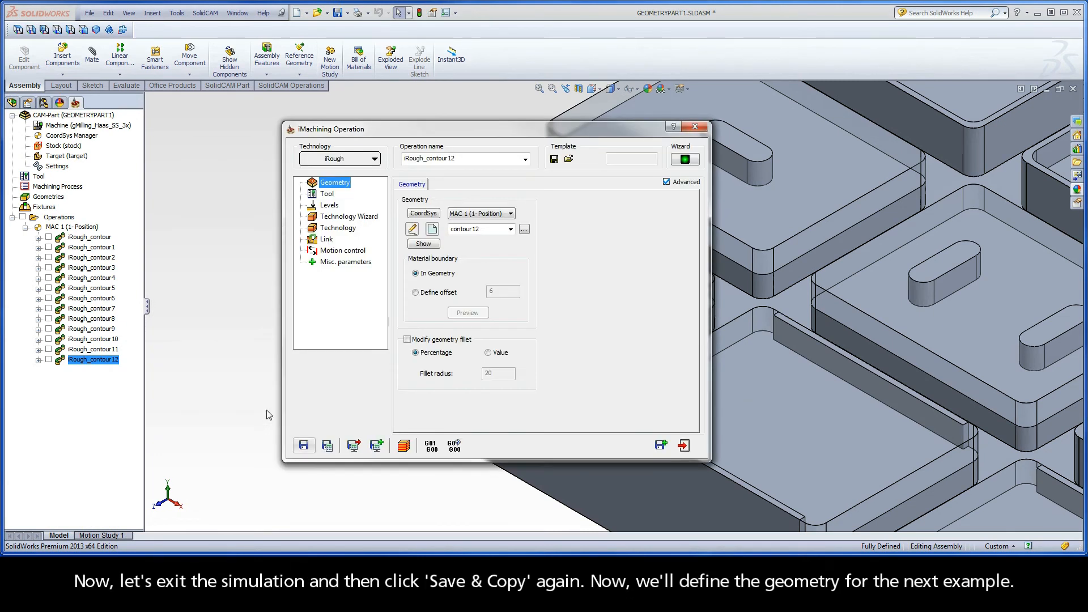
- Save and copy the operation, and chain the lower contour of the island-free pocket with two open edges as new geometry with Auto-constant Z
{"action": "left_click", "coordinate": [659, 443]}
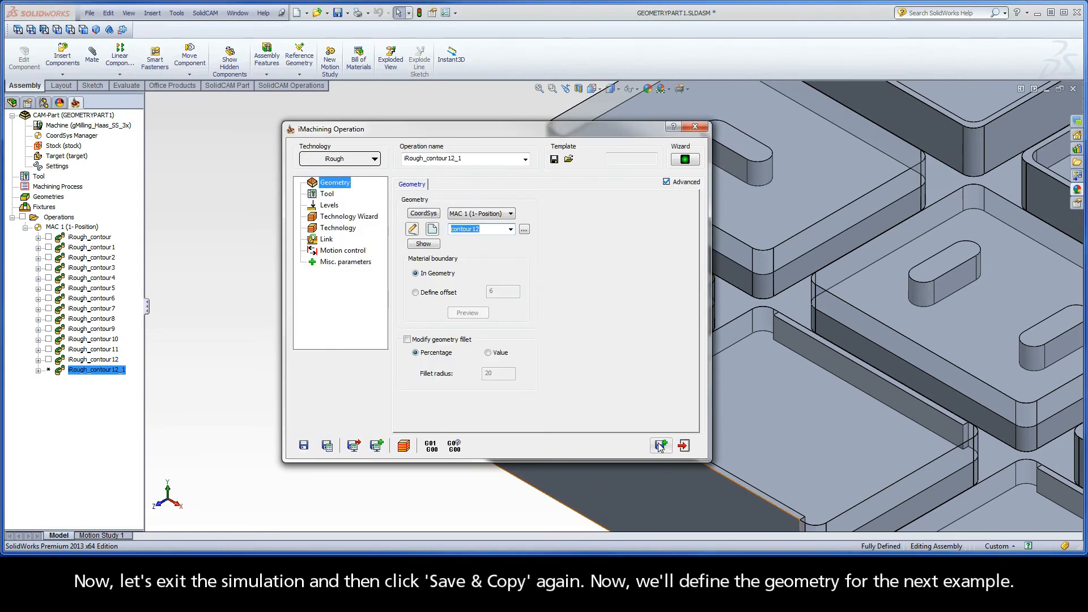
{"action": "left_click", "coordinate": [432, 230]}
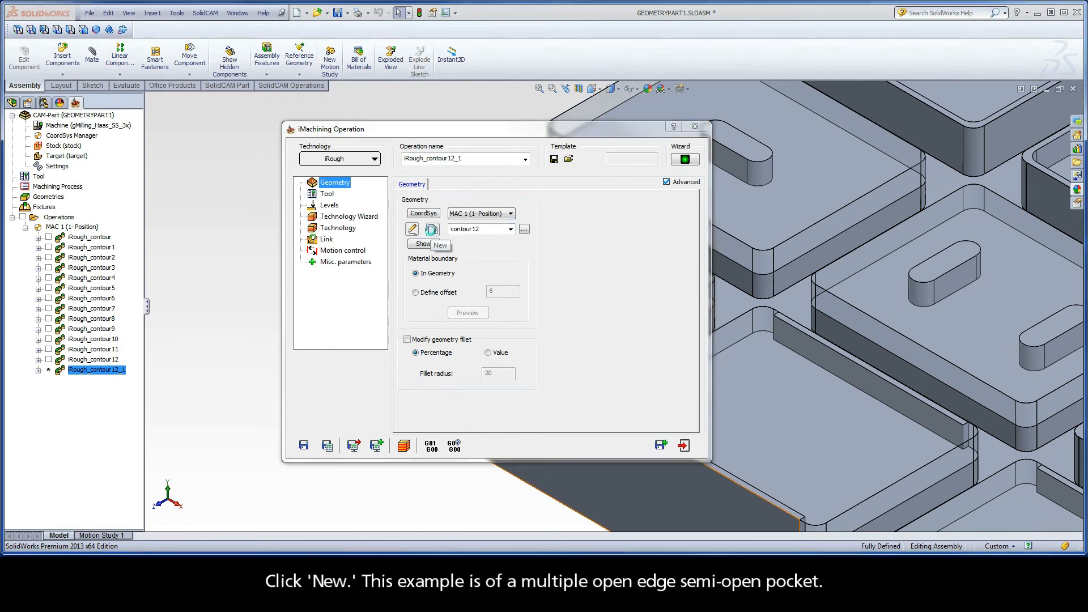
{"action": "middle_click_drag", "start_coordinate": [777, 389], "coordinate": [539, 265], "text": "ctrl"}
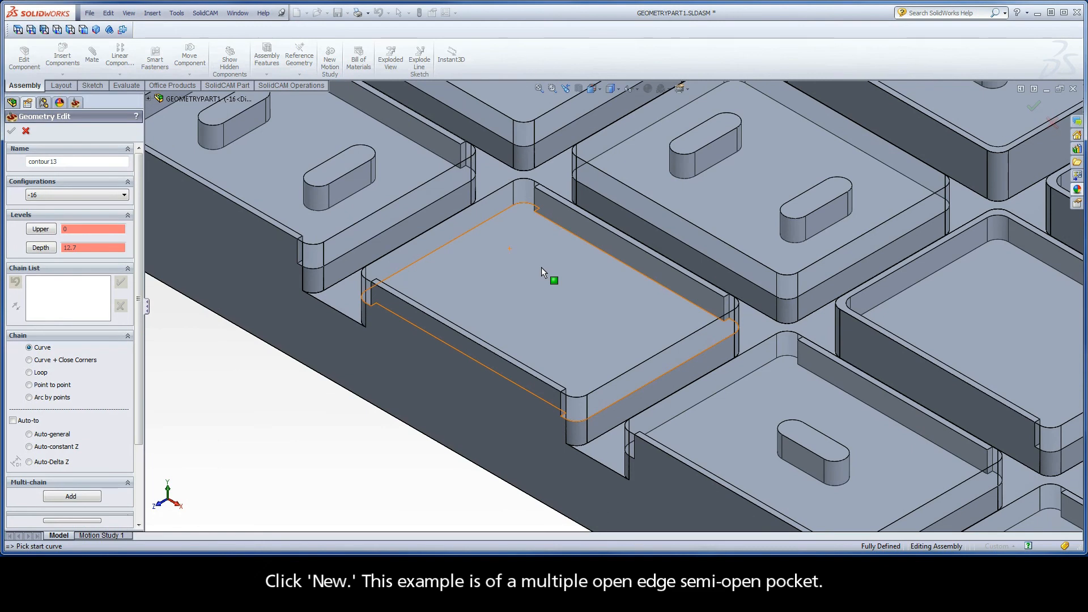
{"action": "left_click", "coordinate": [703, 312]}
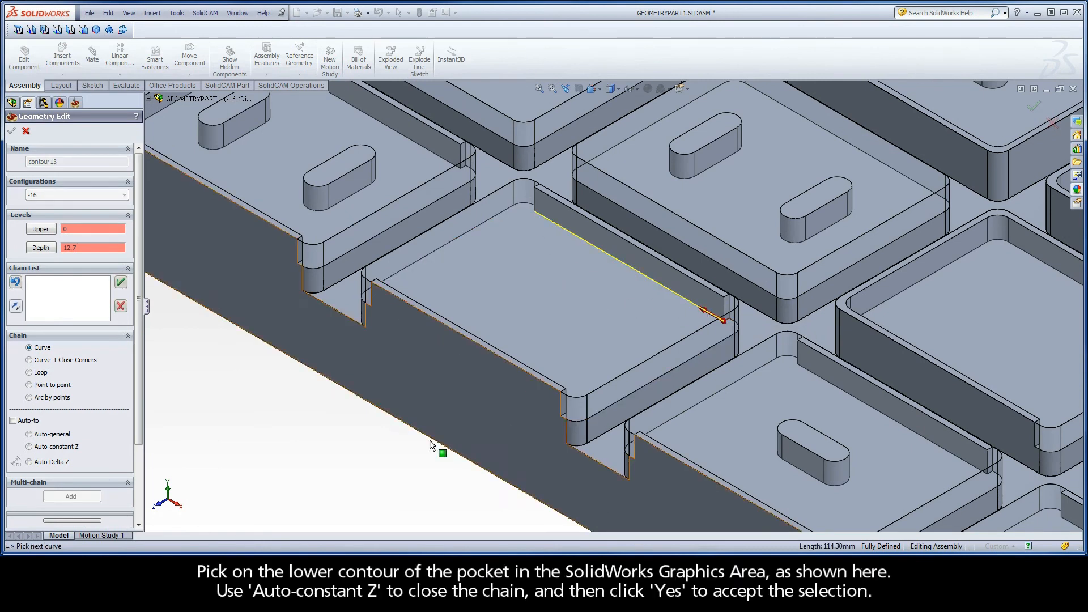
{"action": "left_click", "coordinate": [30, 448]}
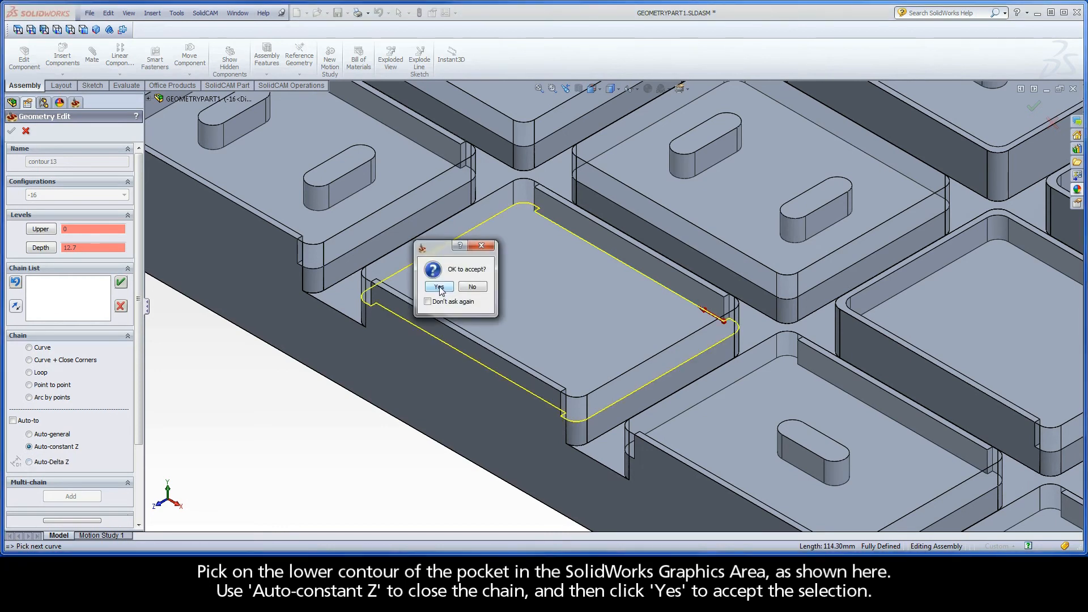
{"action": "left_click", "coordinate": [440, 287]}
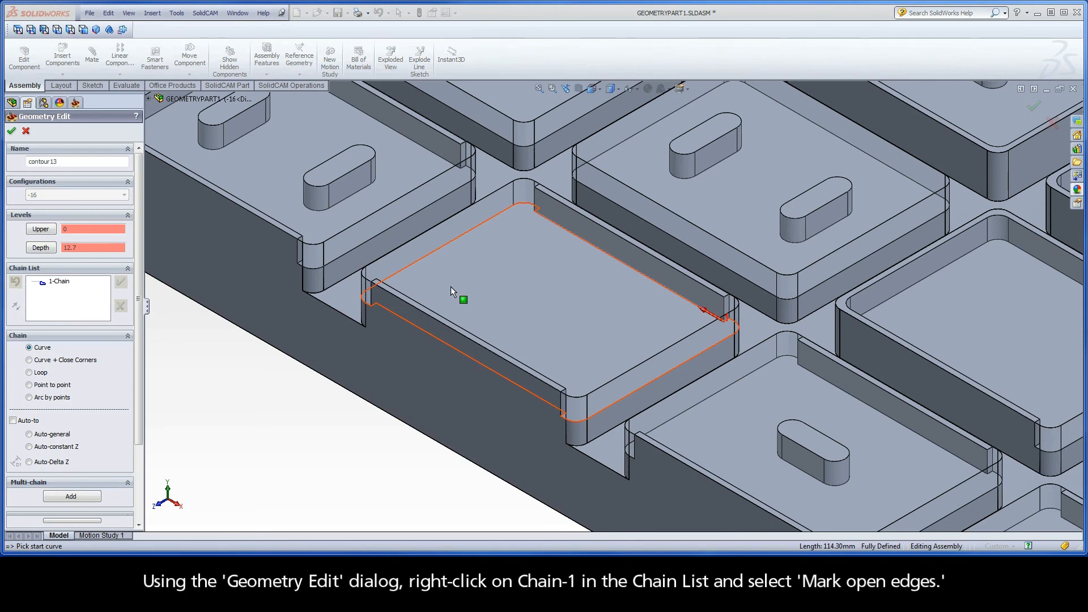
- Mark every entity of 1-Chain's two opposite wall-less sides, including corner arcs, as open using Single entity, and accept the contour13 geometry
{"action": "right_click", "coordinate": [65, 286]}
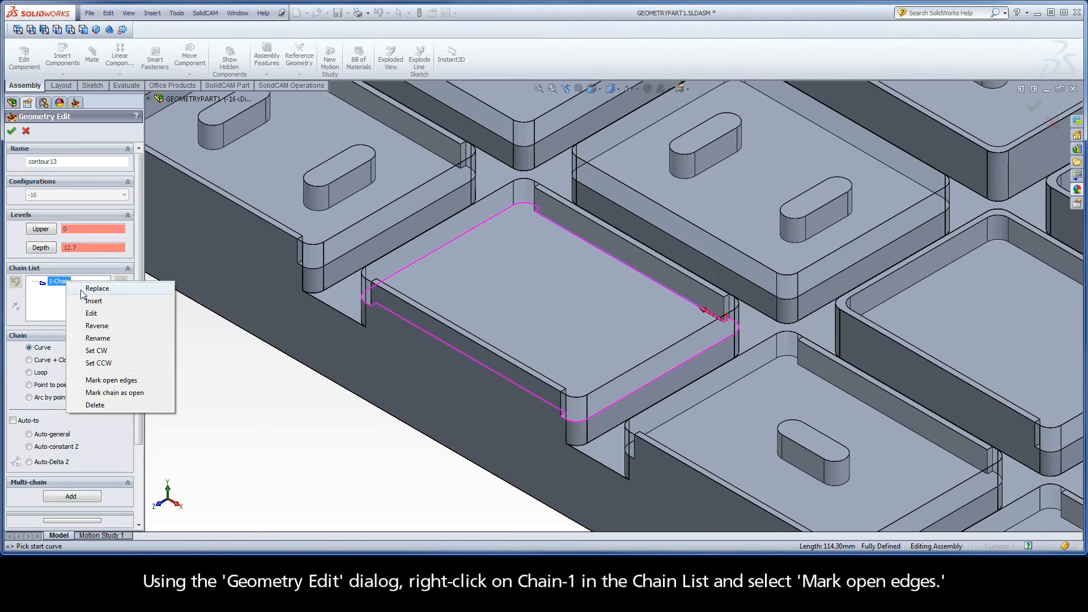
{"action": "left_click", "coordinate": [135, 381]}
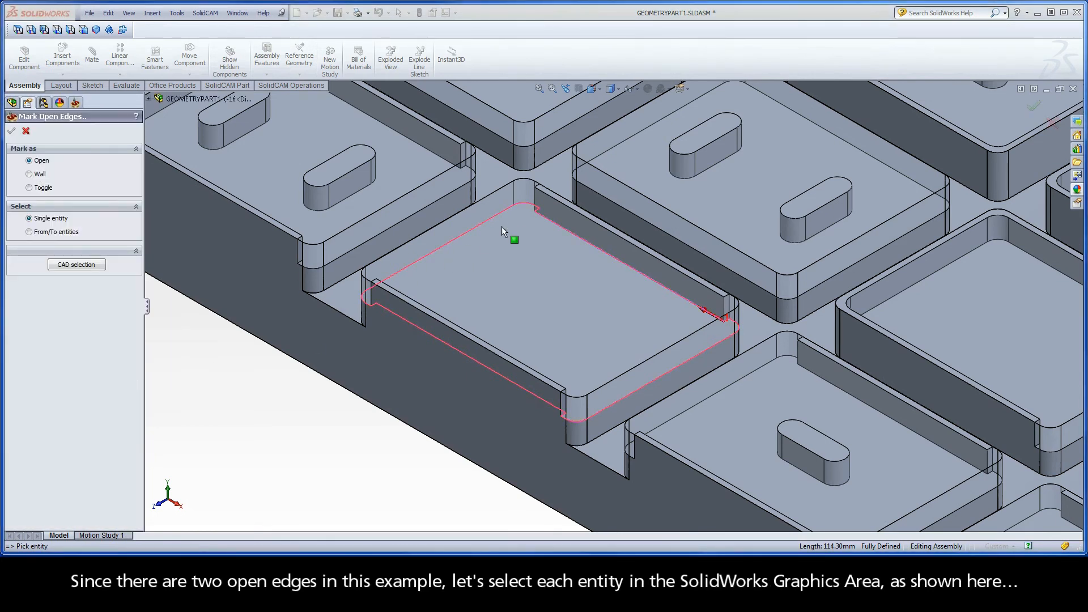
{"action": "left_click", "coordinate": [537, 209]}
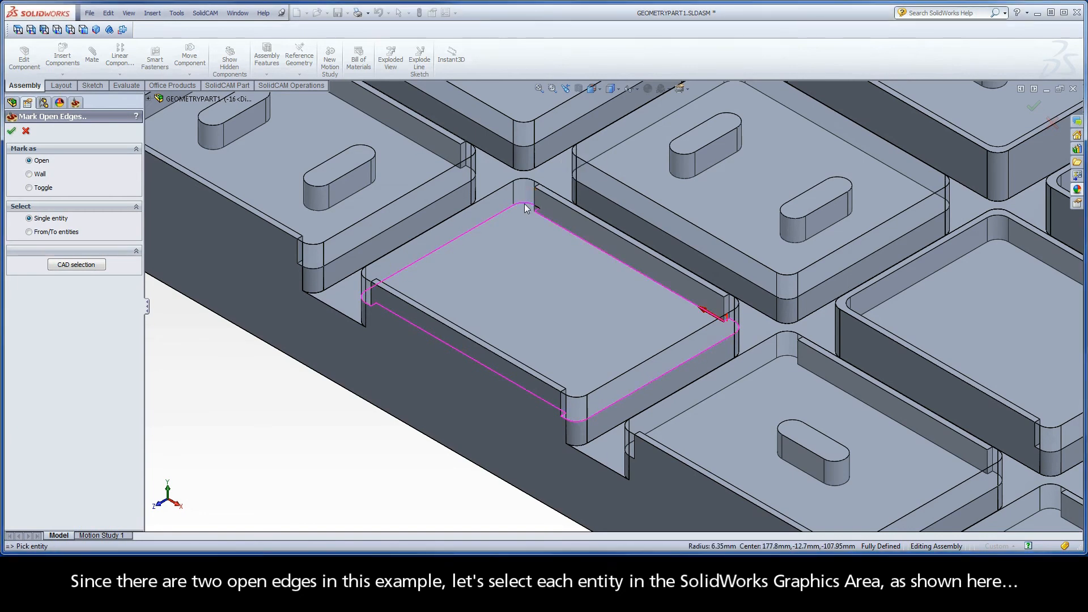
{"action": "left_click", "coordinate": [452, 247]}
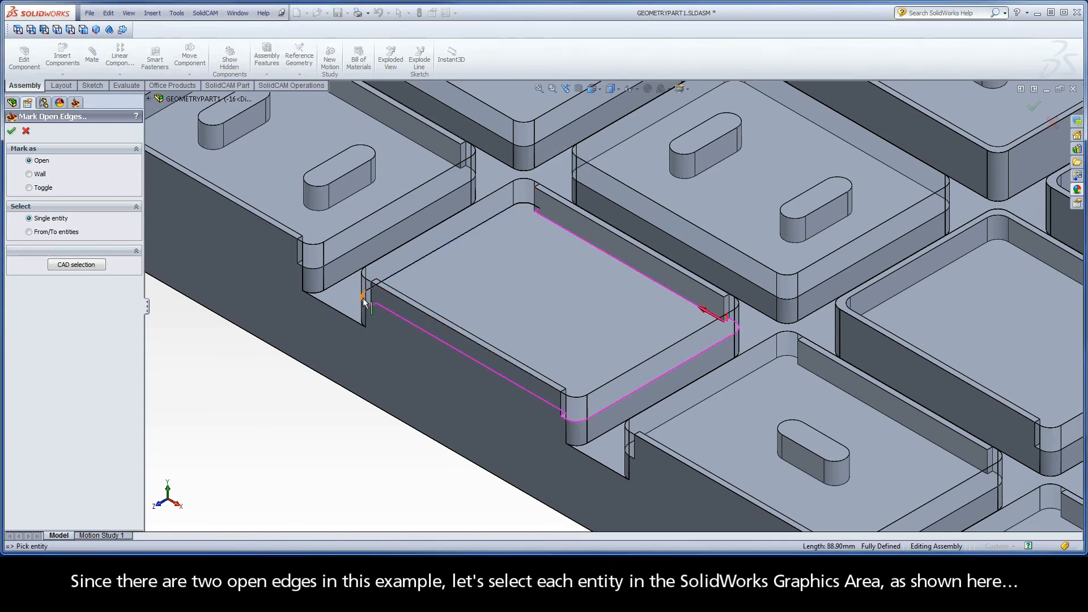
{"action": "left_click", "coordinate": [366, 309]}
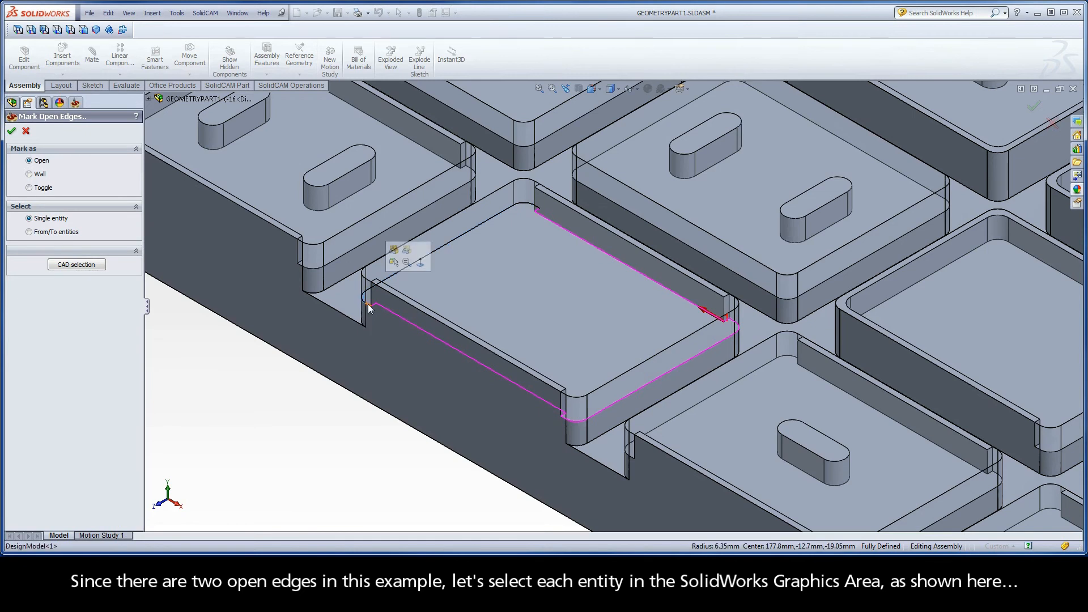
{"action": "left_click", "coordinate": [734, 324]}
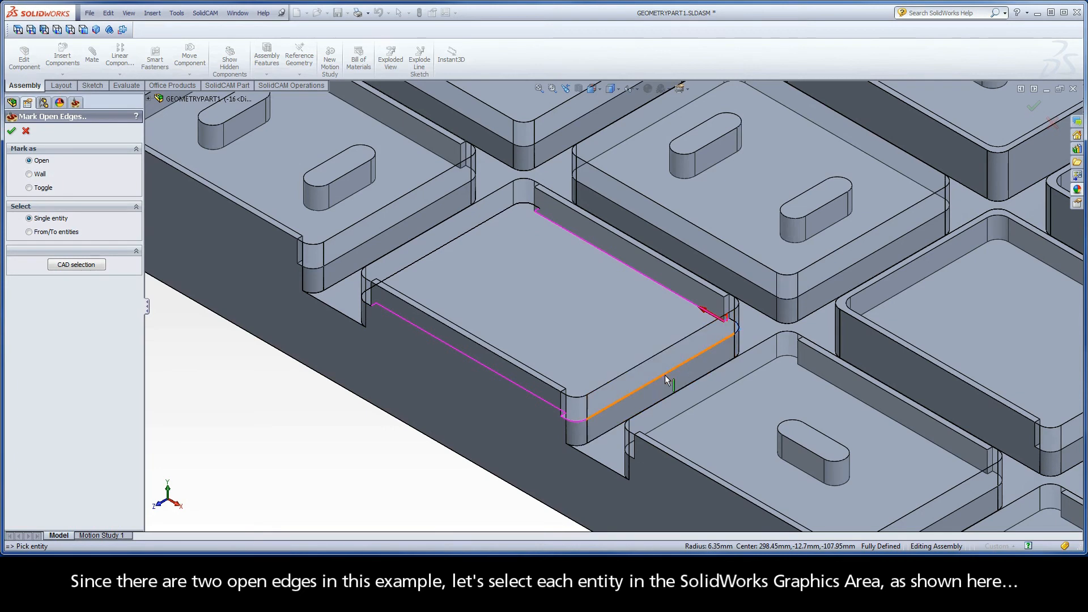
{"action": "left_click", "coordinate": [645, 389]}
{"action": "left_click", "coordinate": [564, 418]}
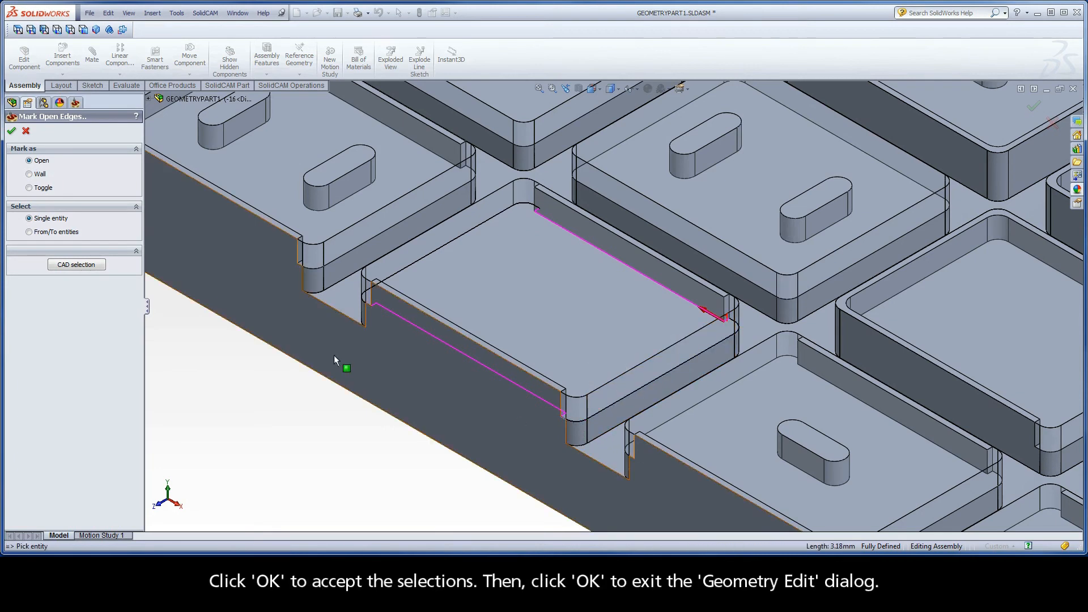
{"action": "left_click", "coordinate": [11, 131]}
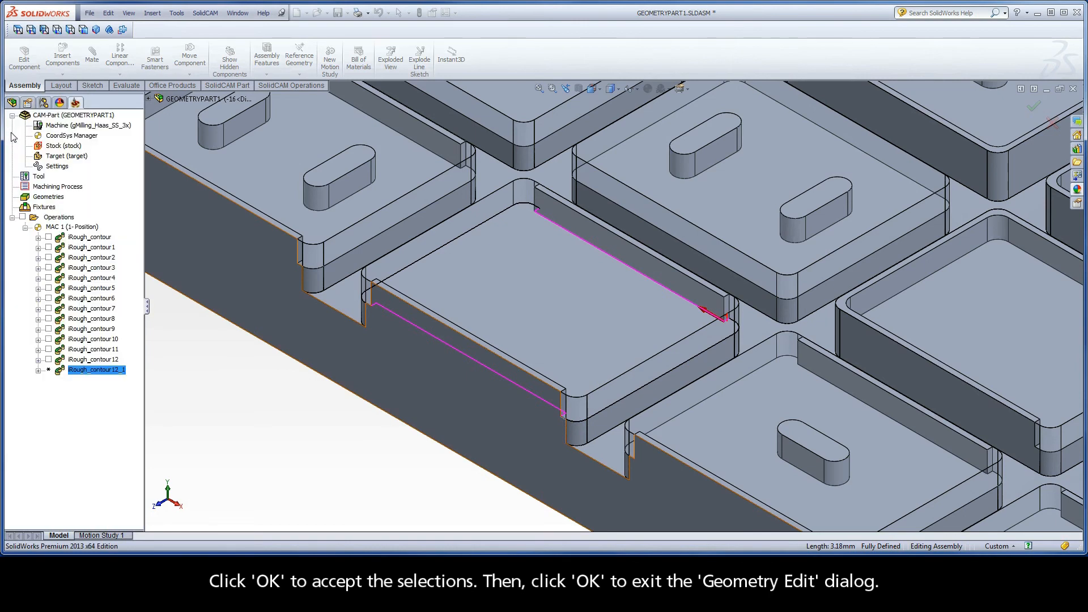
{"action": "left_click", "coordinate": [12, 133]}
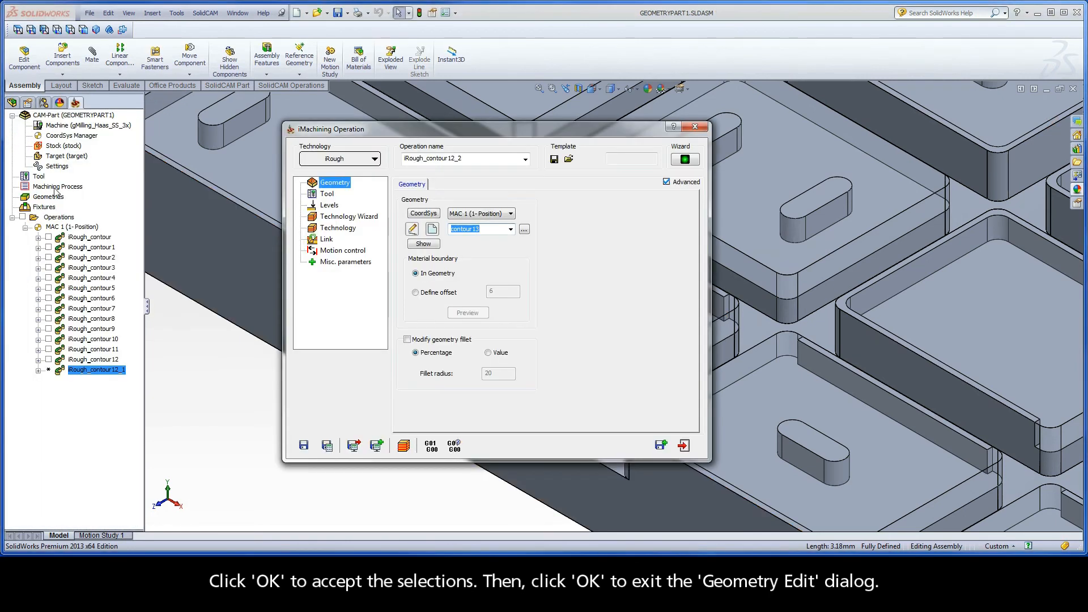
- Save and calculate the contour13 operation, and play its Host CAD tool path simulation through the pocket with two open edges
{"action": "left_click", "coordinate": [327, 446]}
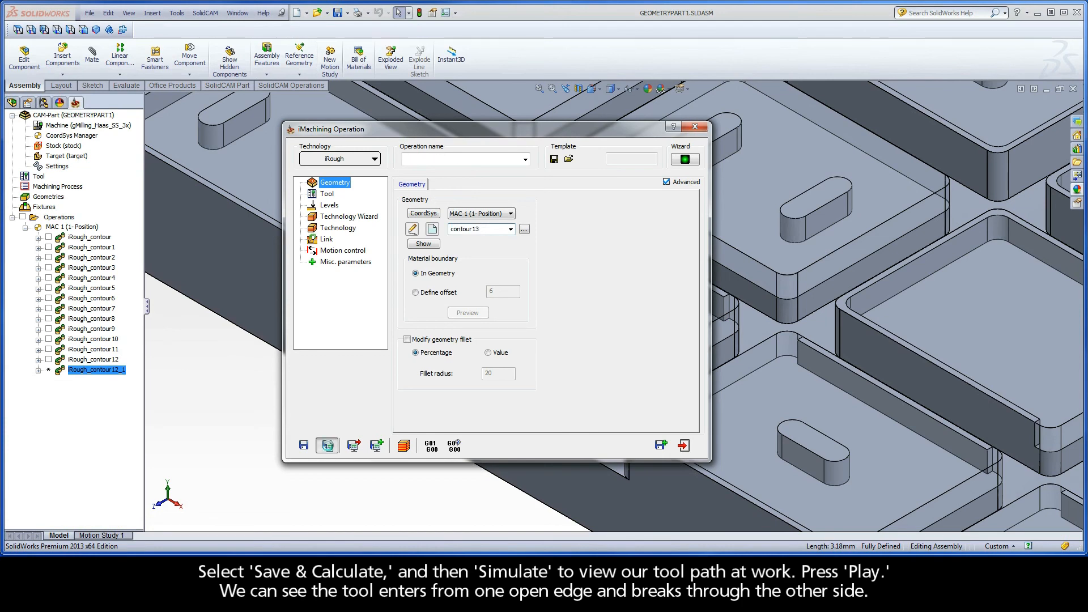
{"action": "left_click", "coordinate": [404, 445]}
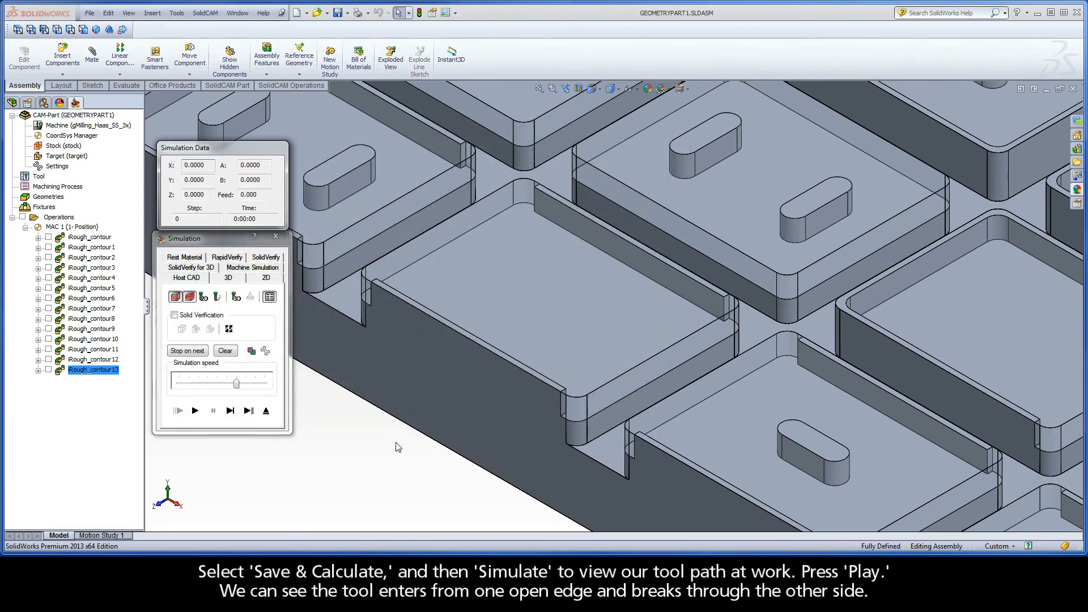
{"action": "left_click", "coordinate": [195, 411]}
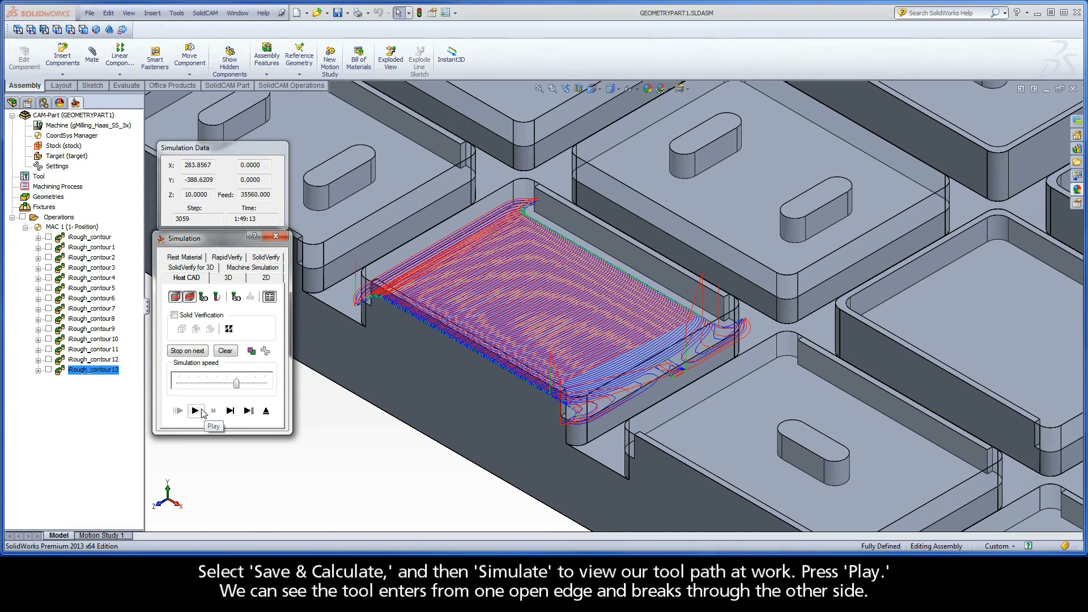
{"action": "left_click", "coordinate": [266, 410]}
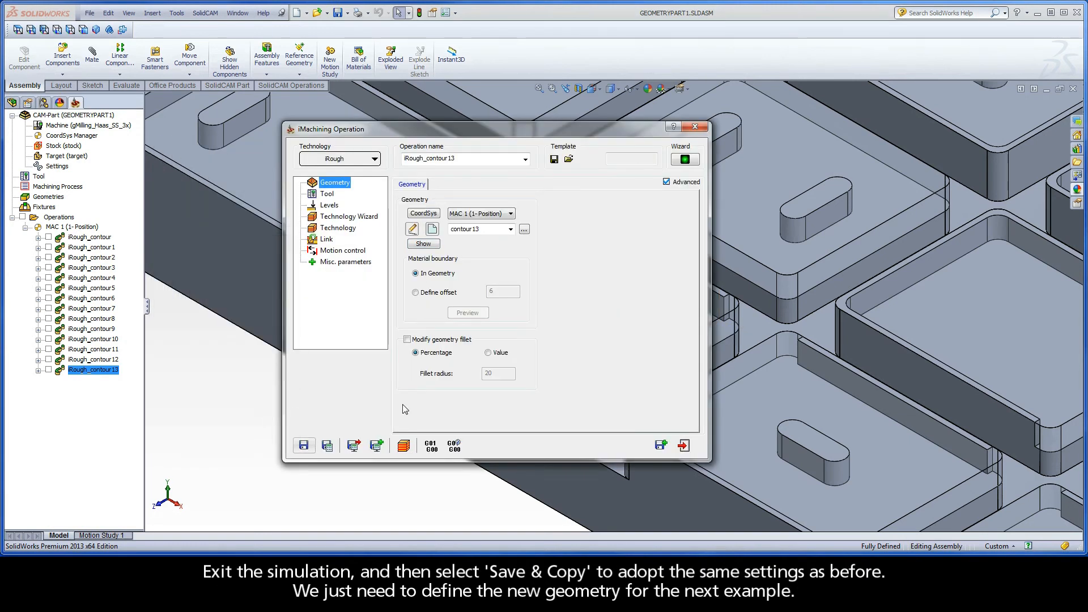
- Save and copy the operation, and chain the lower contour of the single-island pocket with two open edges as new geometry with Auto-constant Z
{"action": "left_click", "coordinate": [660, 445]}
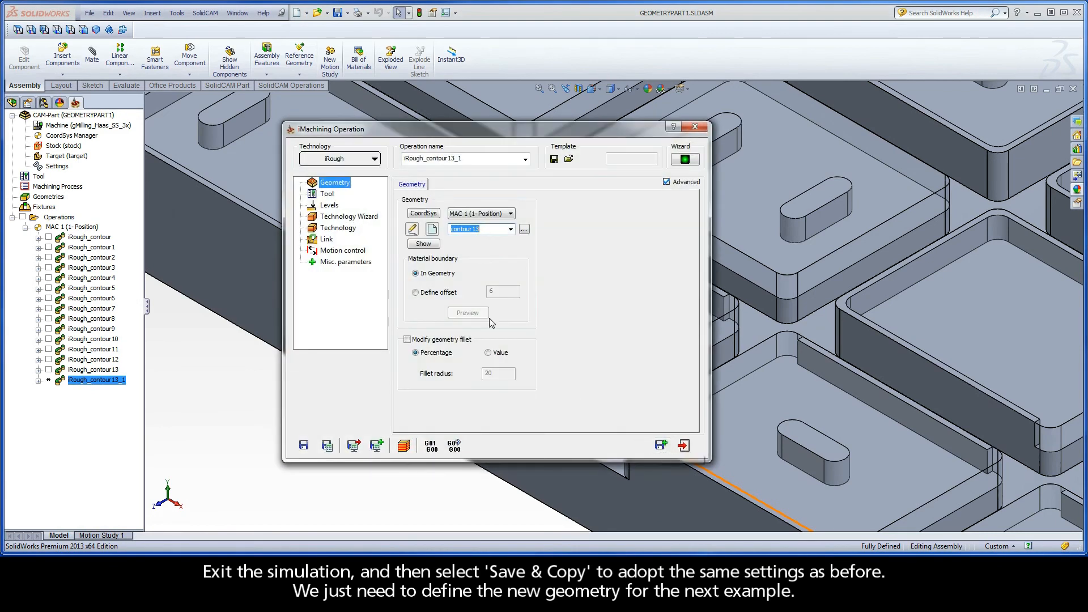
{"action": "left_click", "coordinate": [433, 229]}
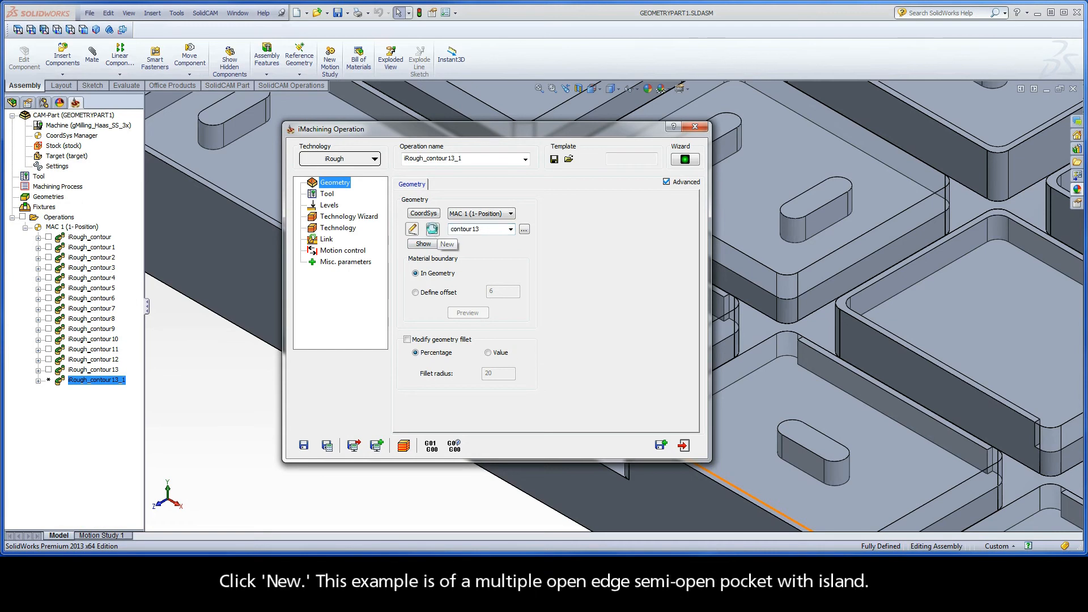
{"action": "middle_click_drag", "start_coordinate": [784, 394], "coordinate": [532, 259], "text": "ctrl"}
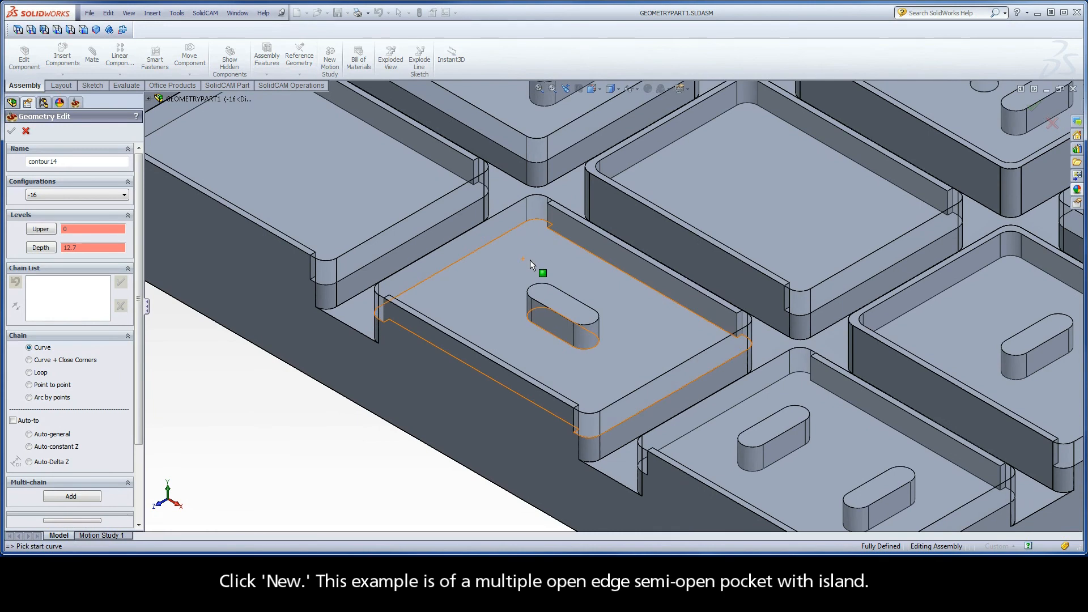
{"action": "left_click", "coordinate": [712, 324]}
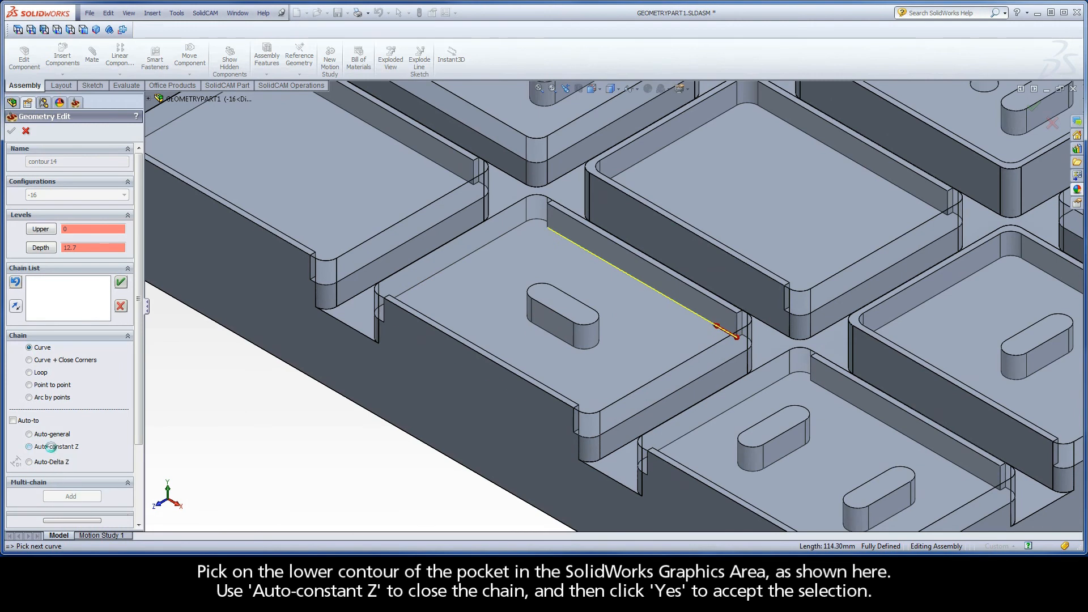
{"action": "left_click", "coordinate": [29, 446]}
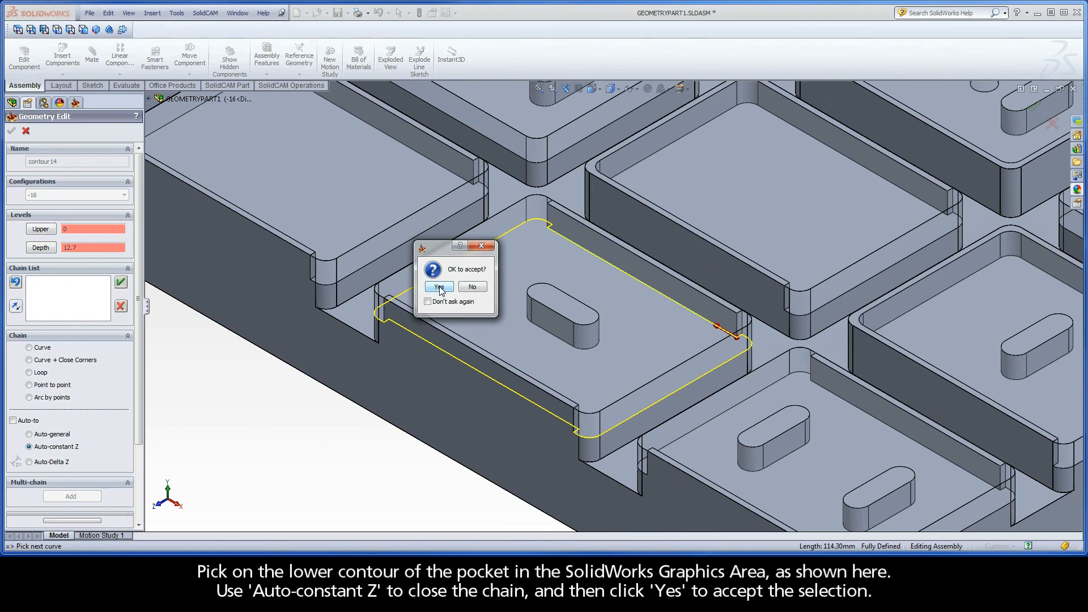
{"action": "left_click", "coordinate": [439, 287]}
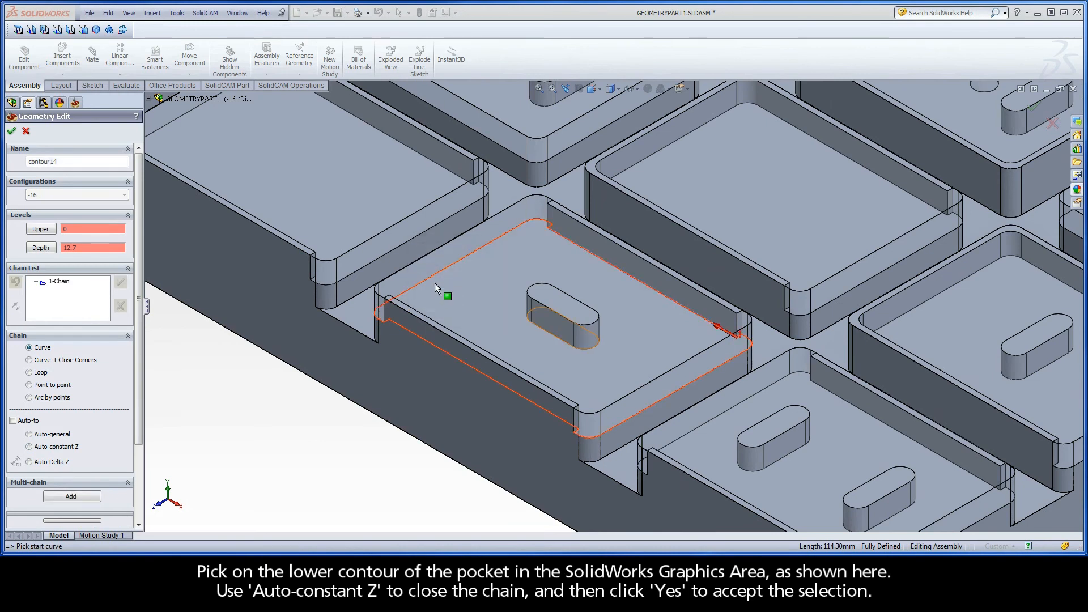
- Add the island's lower contour as a second chain, closing it with Auto-constant Z
{"action": "left_click", "coordinate": [559, 338]}
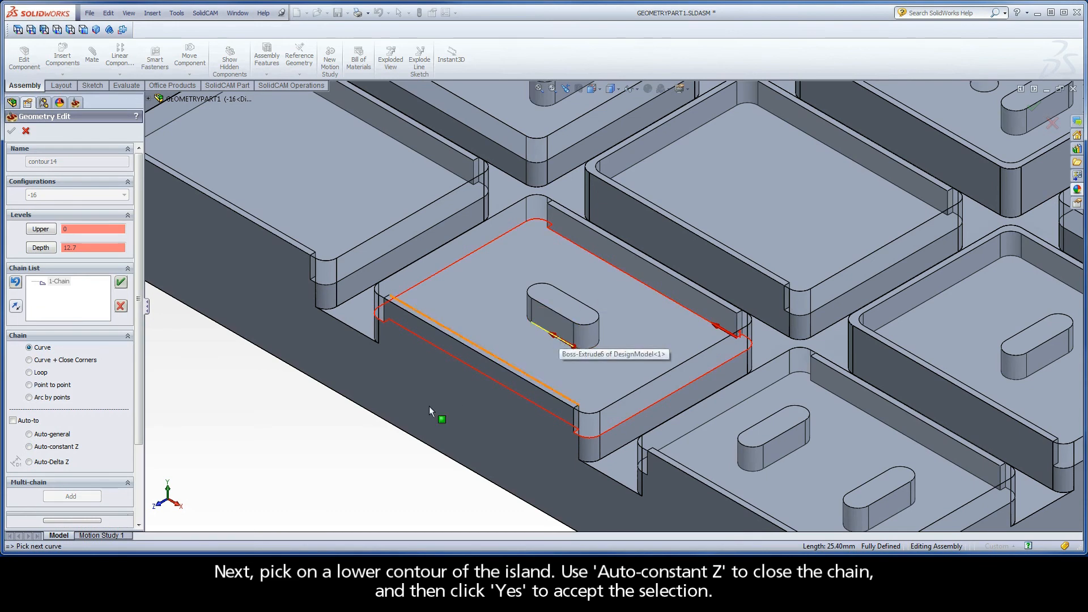
{"action": "left_click", "coordinate": [51, 448]}
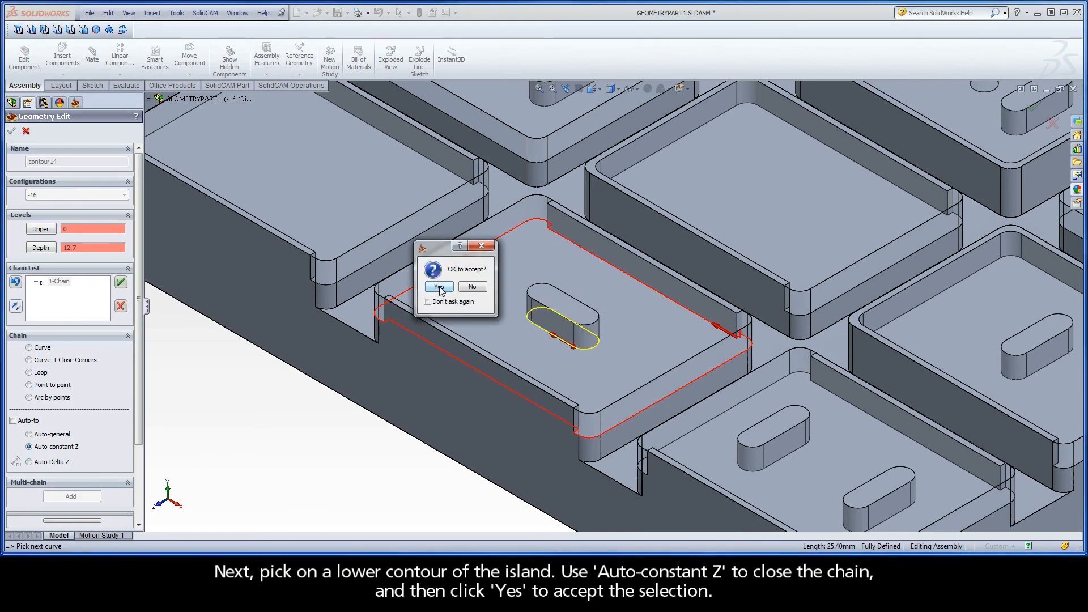
{"action": "left_click", "coordinate": [439, 287]}
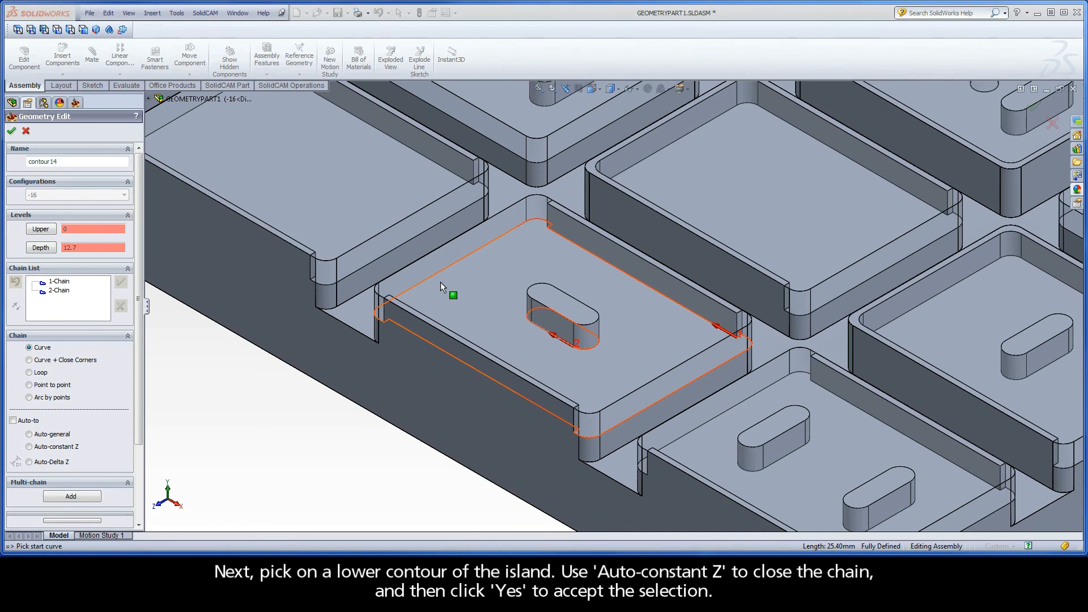
- Mark each entity of the outer chain's two opposite wall-less sides as open using Single entity, and accept the contour14 geometry
{"action": "right_click", "coordinate": [59, 283]}
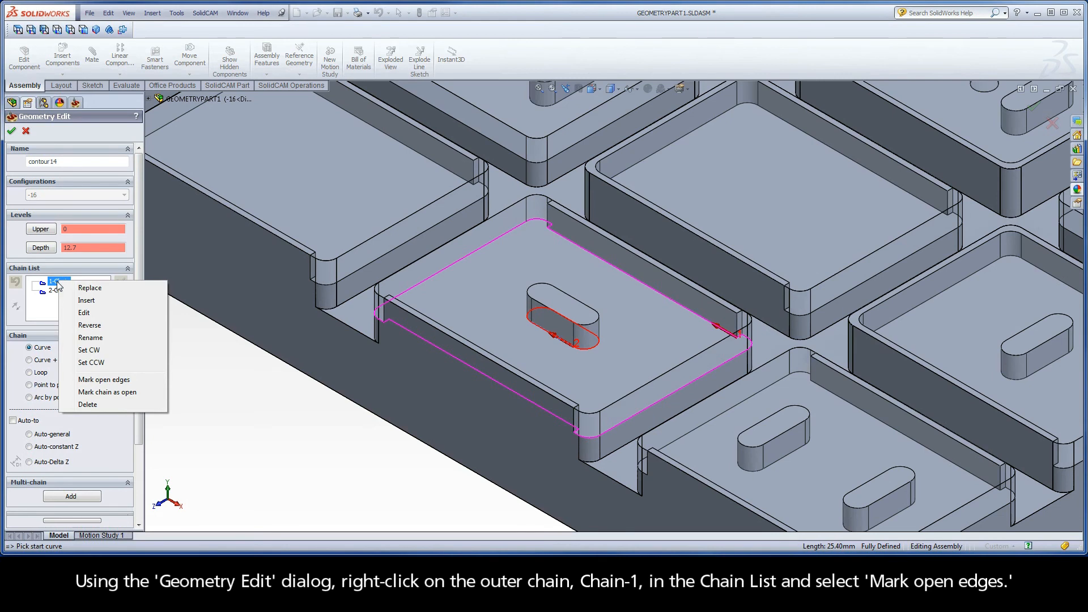
{"action": "left_click", "coordinate": [127, 383]}
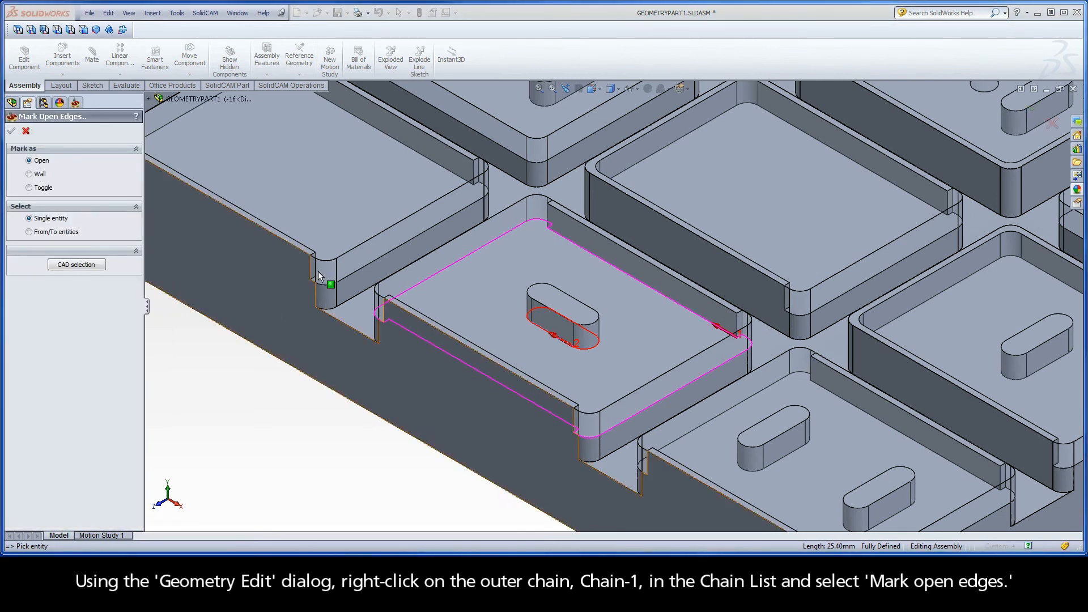
{"action": "left_click", "coordinate": [550, 226]}
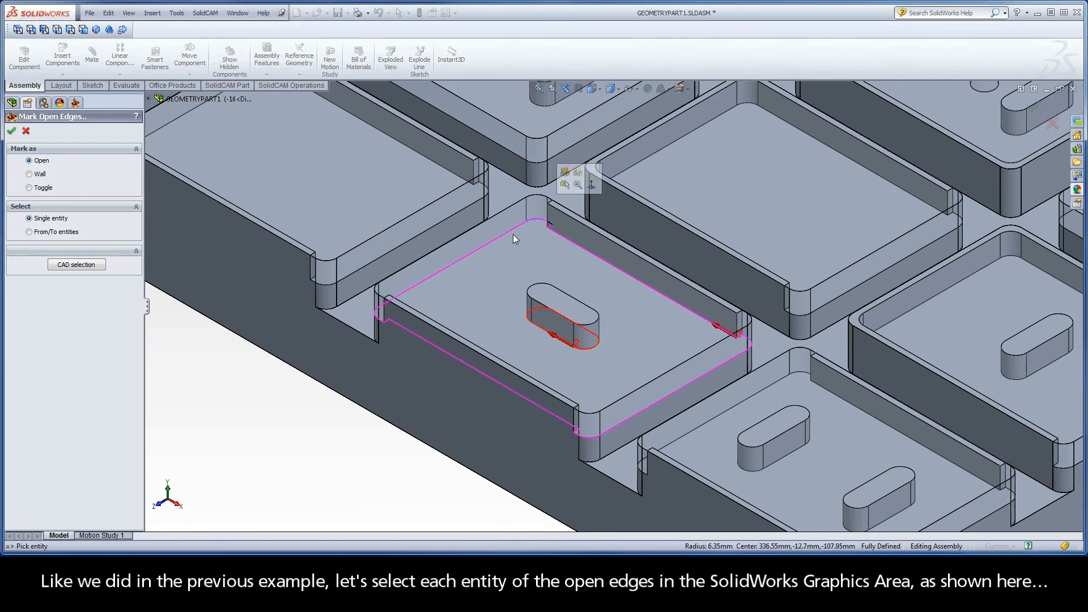
{"action": "left_click", "coordinate": [376, 319]}
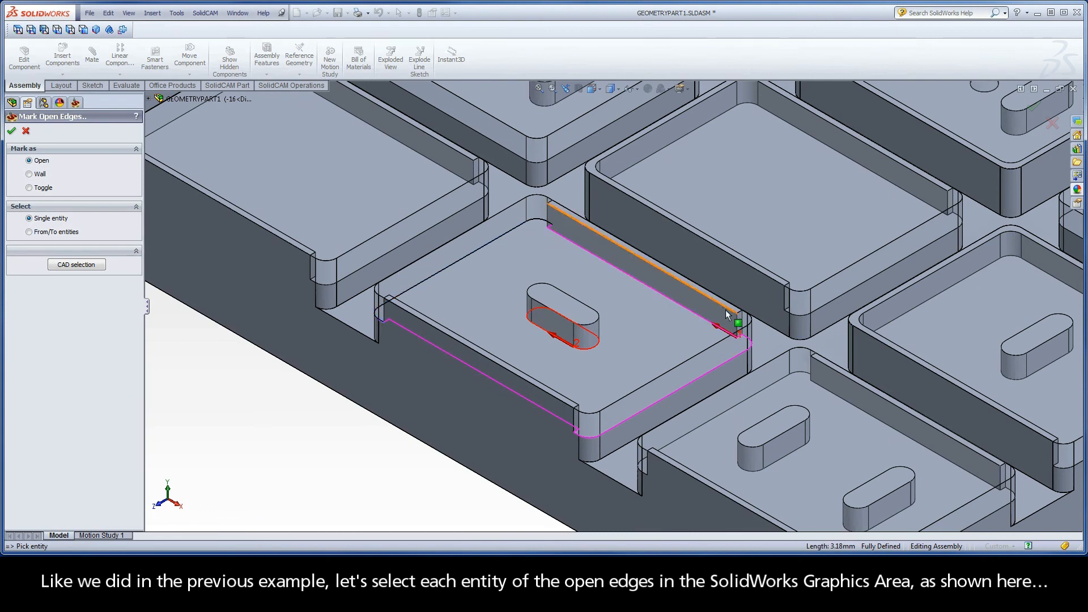
{"action": "left_click", "coordinate": [749, 344]}
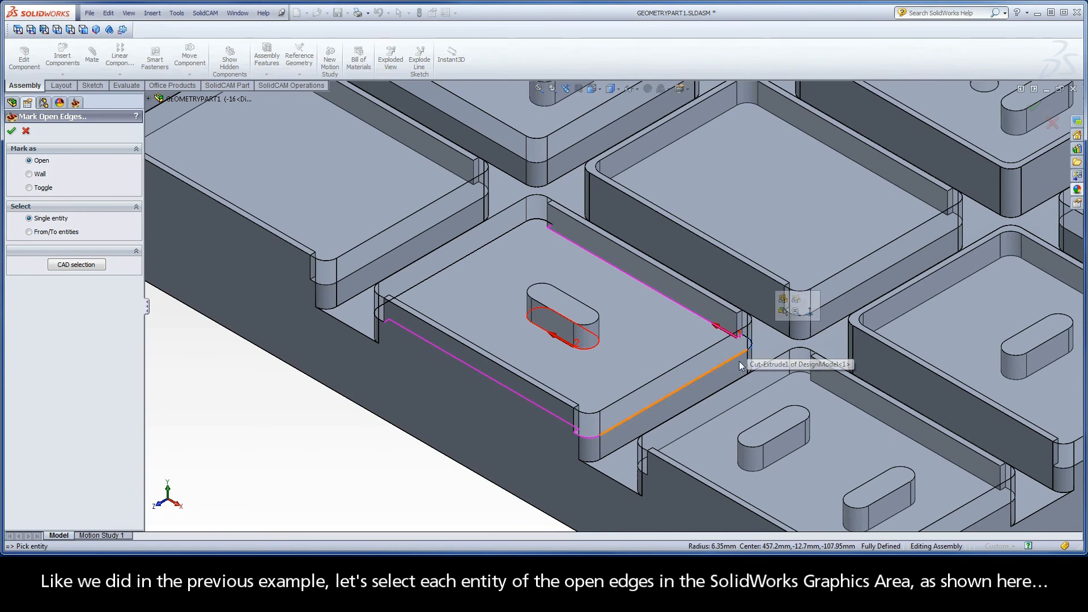
{"action": "left_click", "coordinate": [657, 408]}
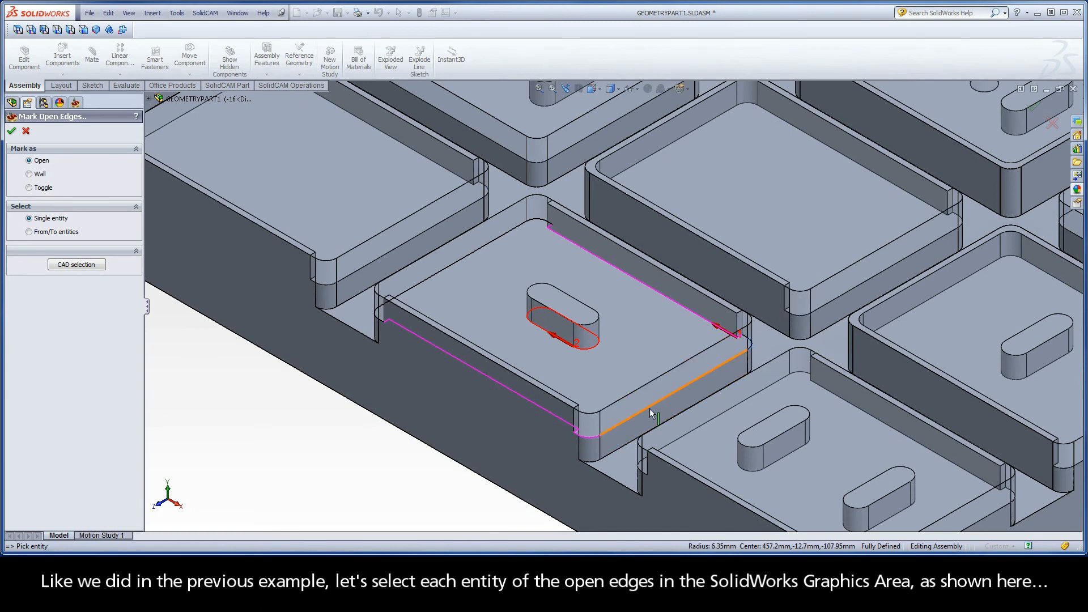
{"action": "left_click", "coordinate": [578, 439]}
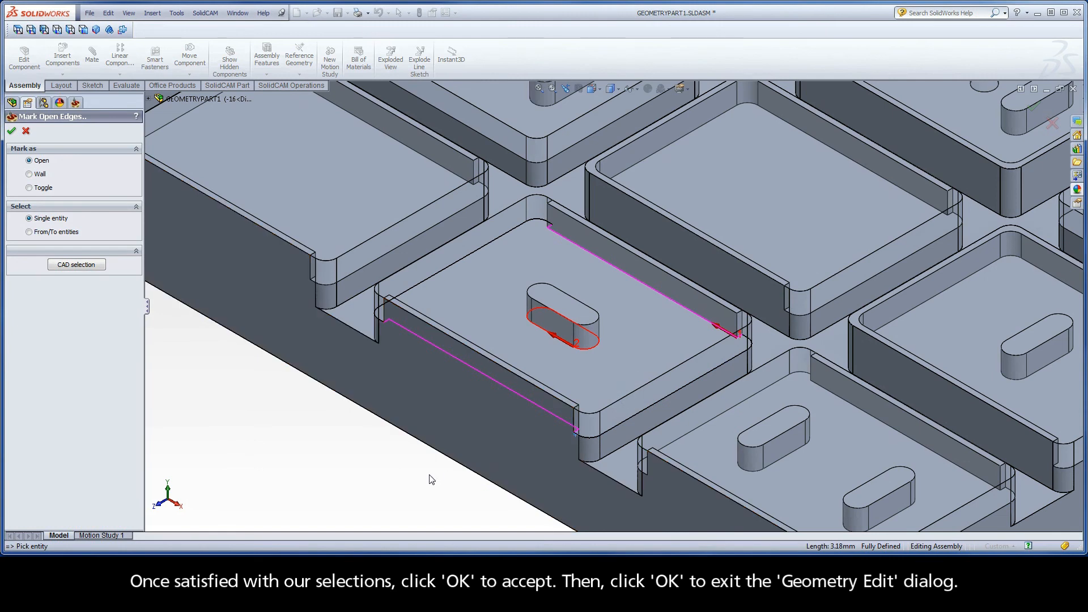
{"action": "left_click", "coordinate": [12, 132]}
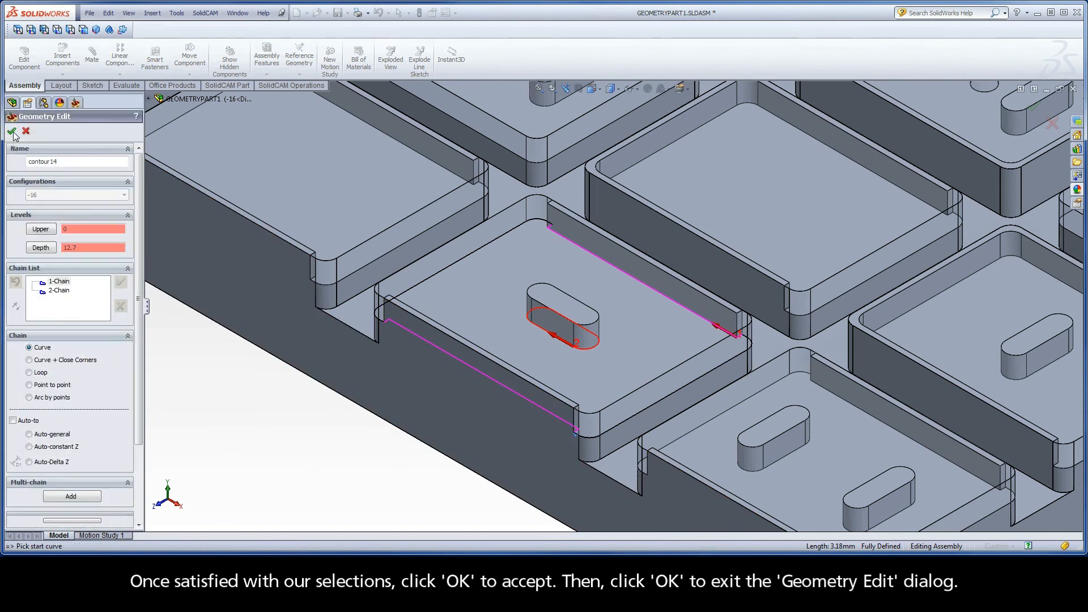
{"action": "left_click", "coordinate": [12, 133]}
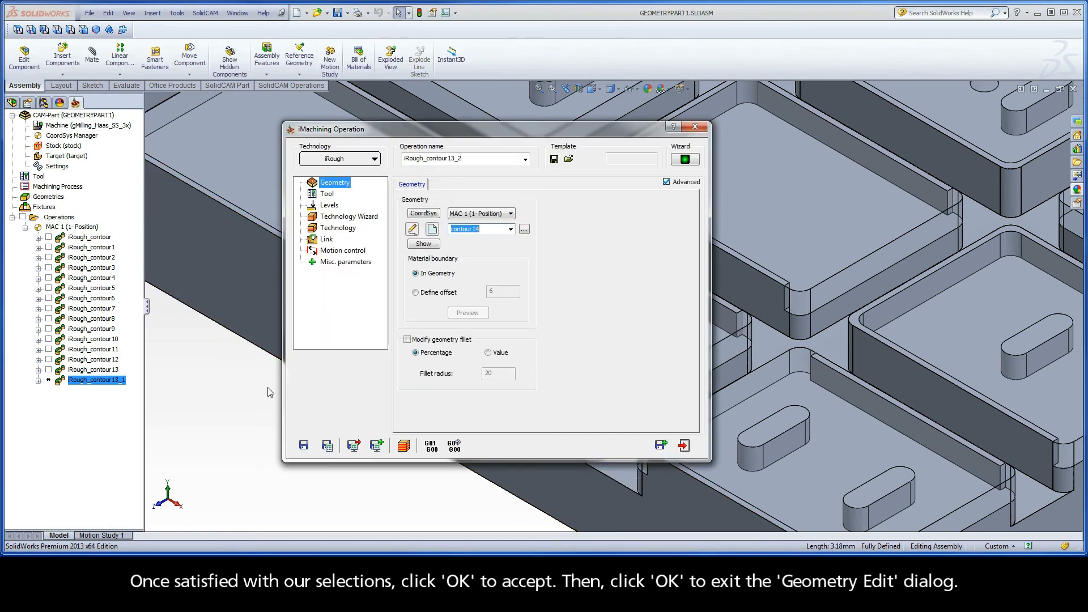
- Save and calculate the contour14 operation, and play its Host CAD tool path simulation around the single island
{"action": "left_click", "coordinate": [327, 445]}
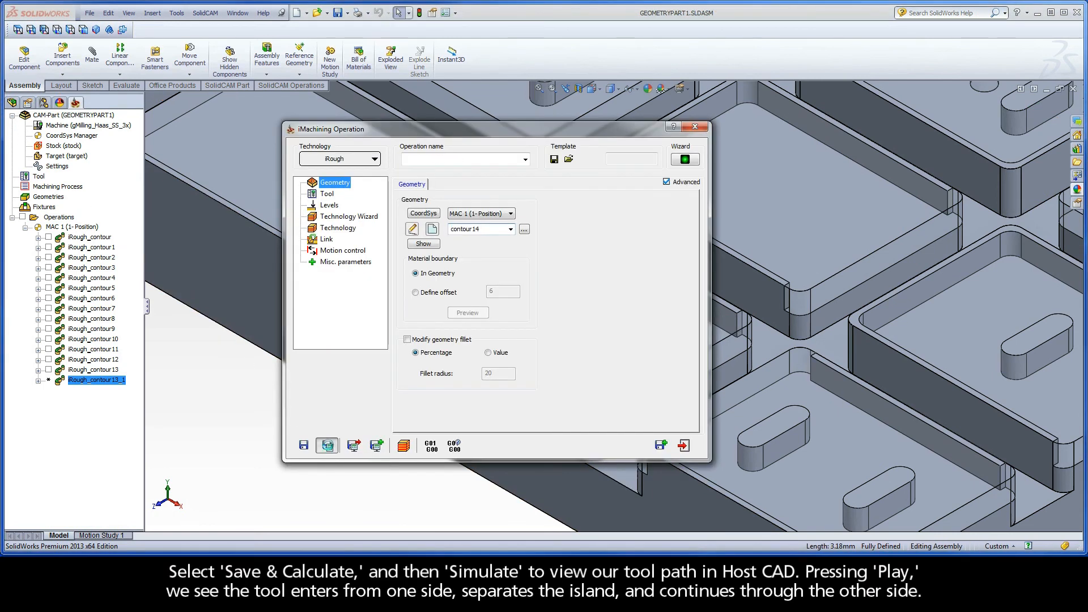
{"action": "left_click", "coordinate": [404, 445]}
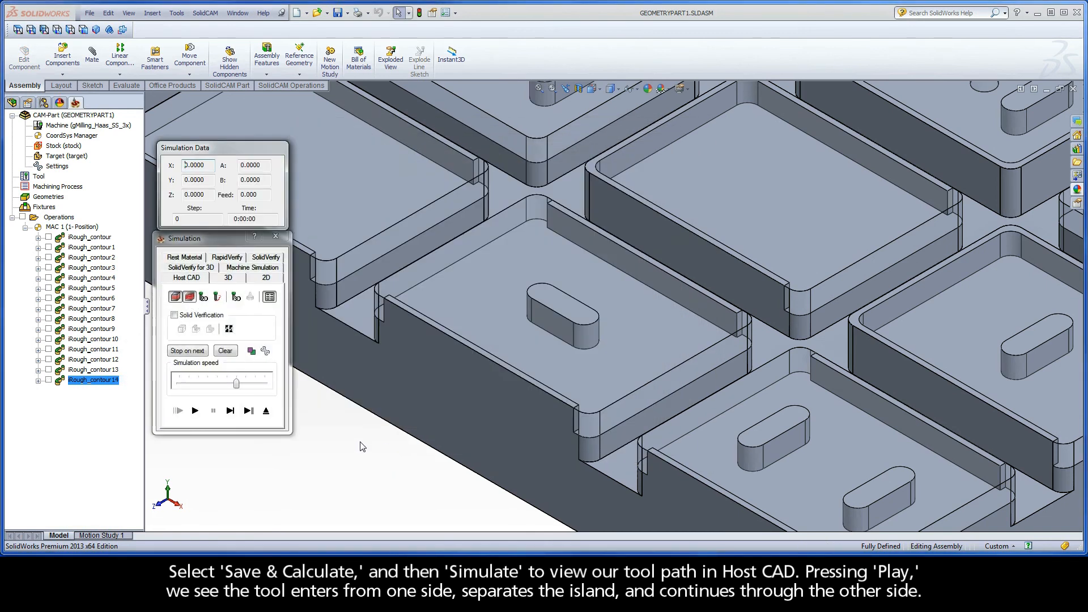
{"action": "left_click", "coordinate": [195, 411]}
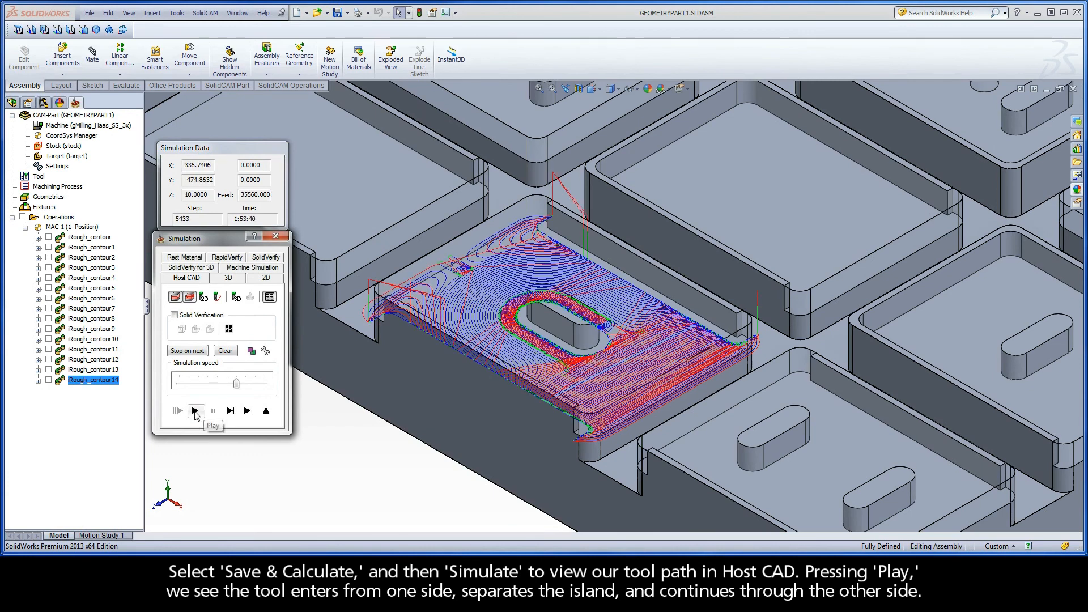
{"action": "left_click", "coordinate": [265, 412]}
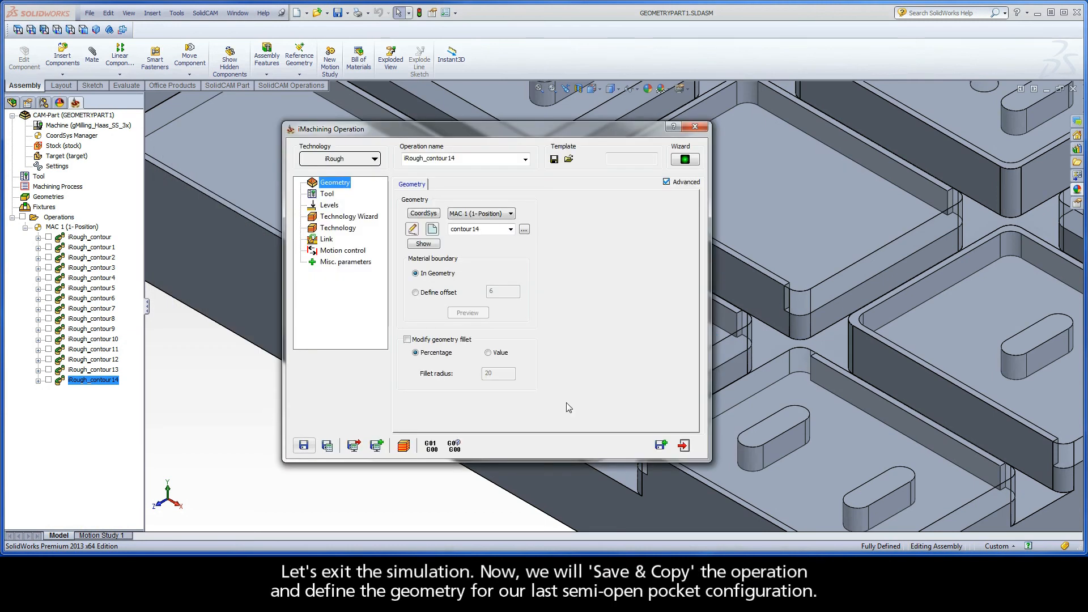
- Save and copy the operation, and chain the lower contour of the two-island pocket as new geometry closed with Auto-constant Z
{"action": "left_click", "coordinate": [659, 446]}
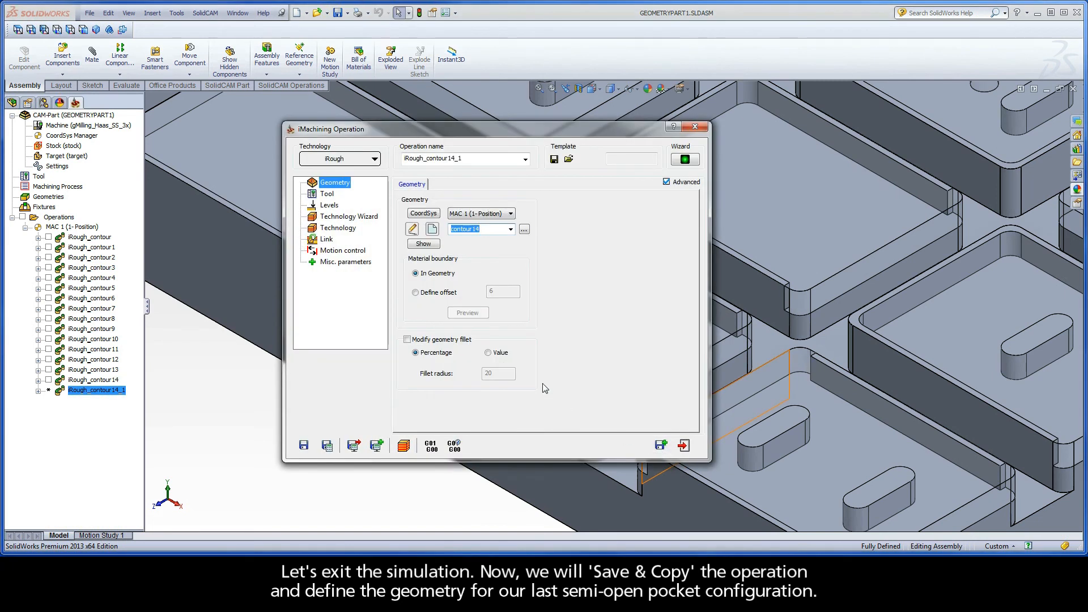
{"action": "left_click", "coordinate": [433, 229]}
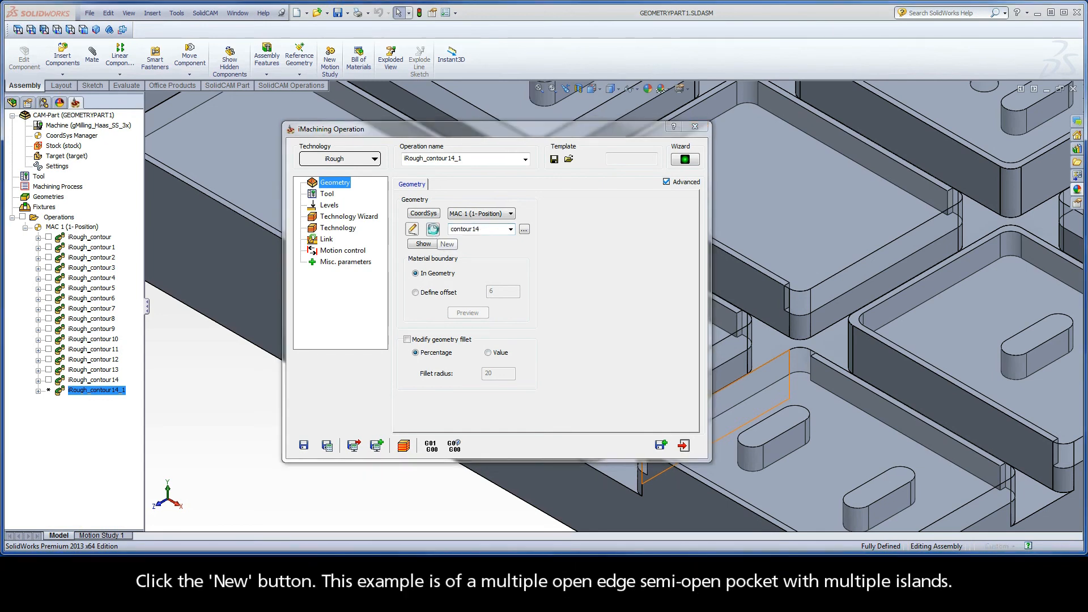
{"action": "middle_click_drag", "start_coordinate": [825, 365], "coordinate": [569, 192], "text": "ctrl"}
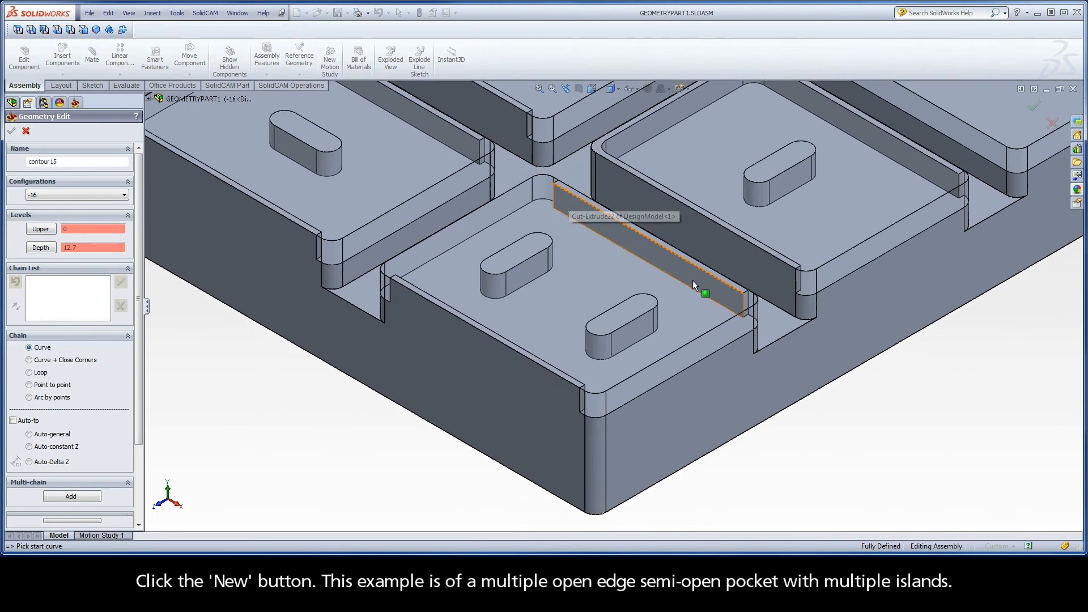
{"action": "left_click", "coordinate": [722, 308]}
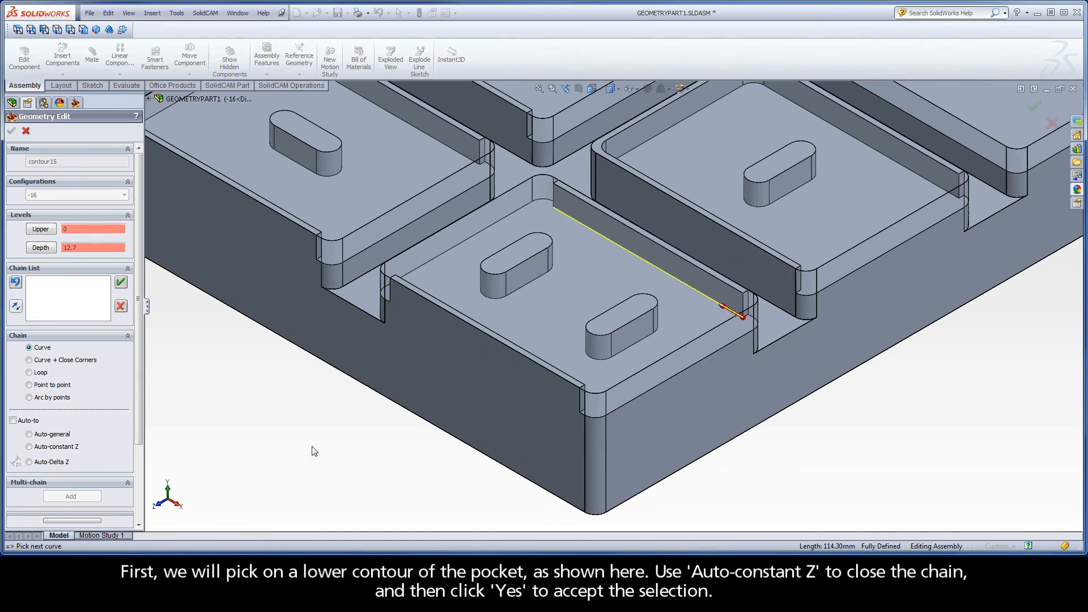
{"action": "left_click", "coordinate": [29, 447]}
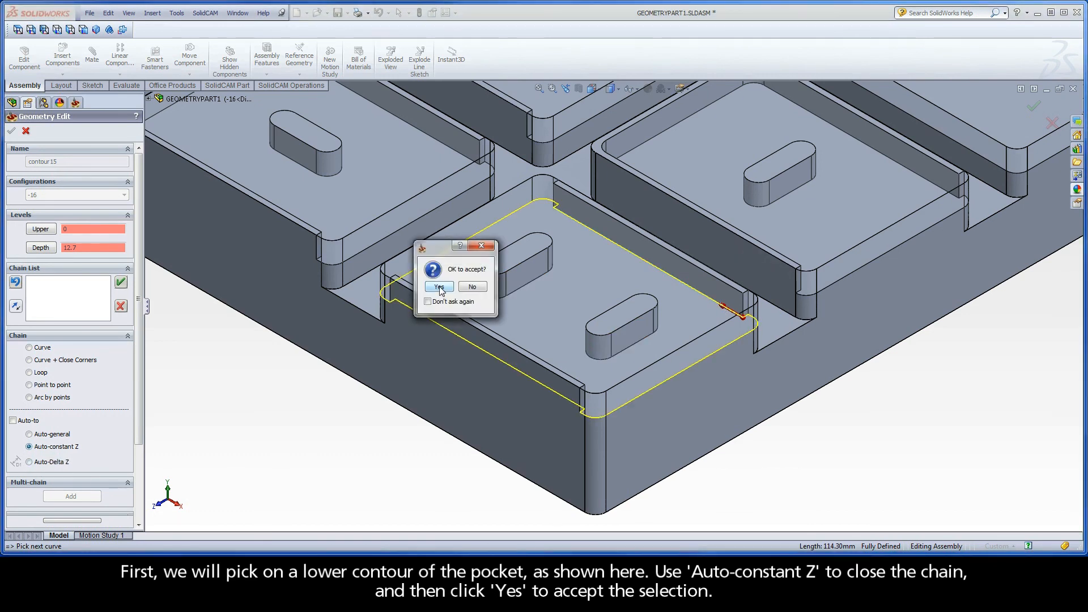
{"action": "left_click", "coordinate": [440, 286]}
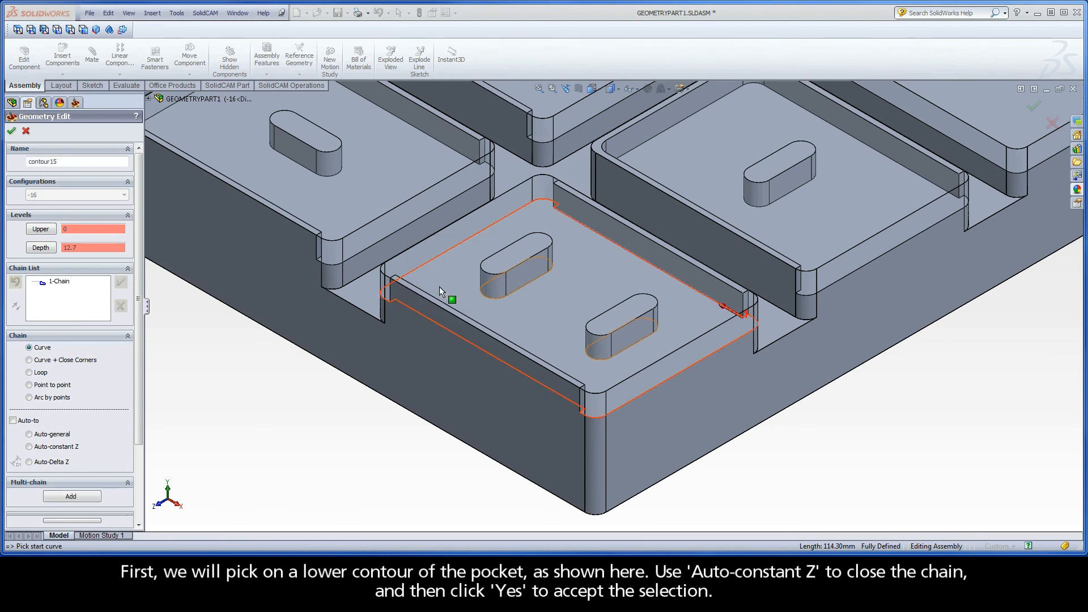
- Add the lower contours of both islands as separate chains, closing each with Auto-constant Z
{"action": "left_click", "coordinate": [542, 281]}
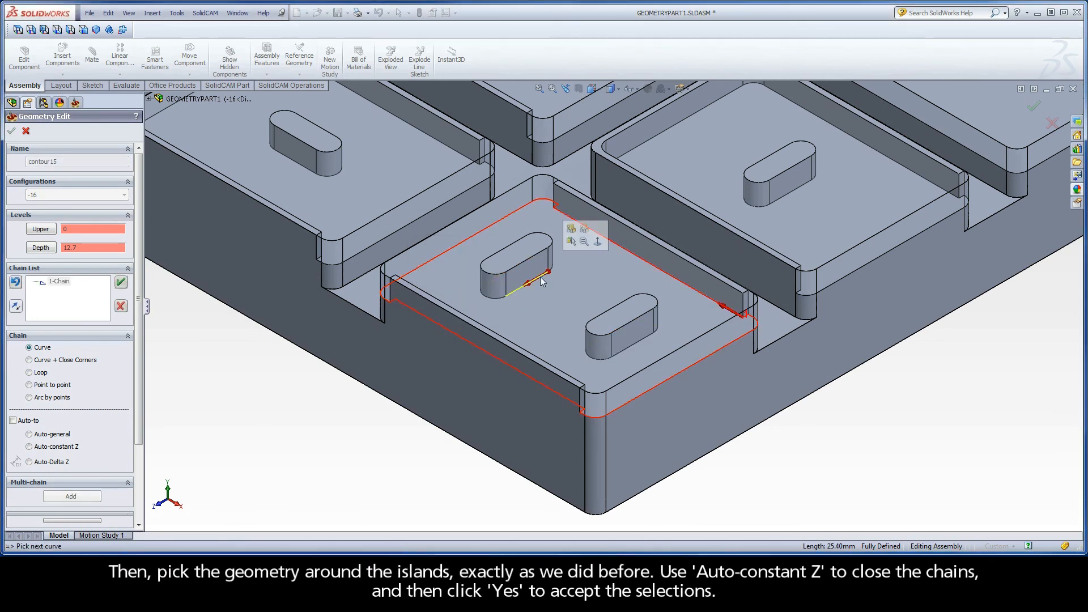
{"action": "left_click", "coordinate": [53, 448]}
{"action": "left_click", "coordinate": [466, 301]}
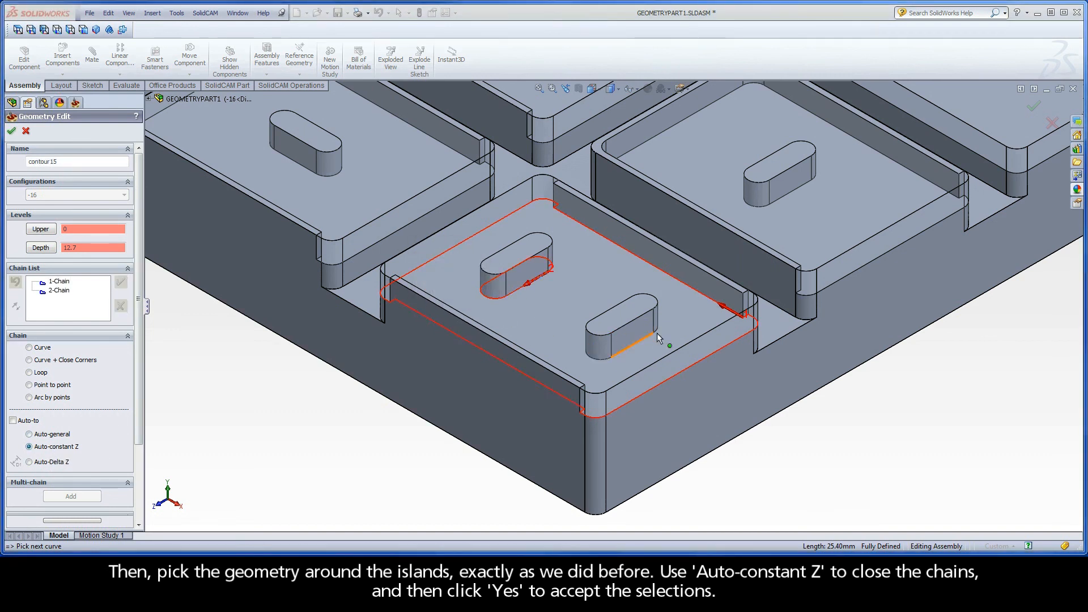
{"action": "left_click", "coordinate": [645, 337]}
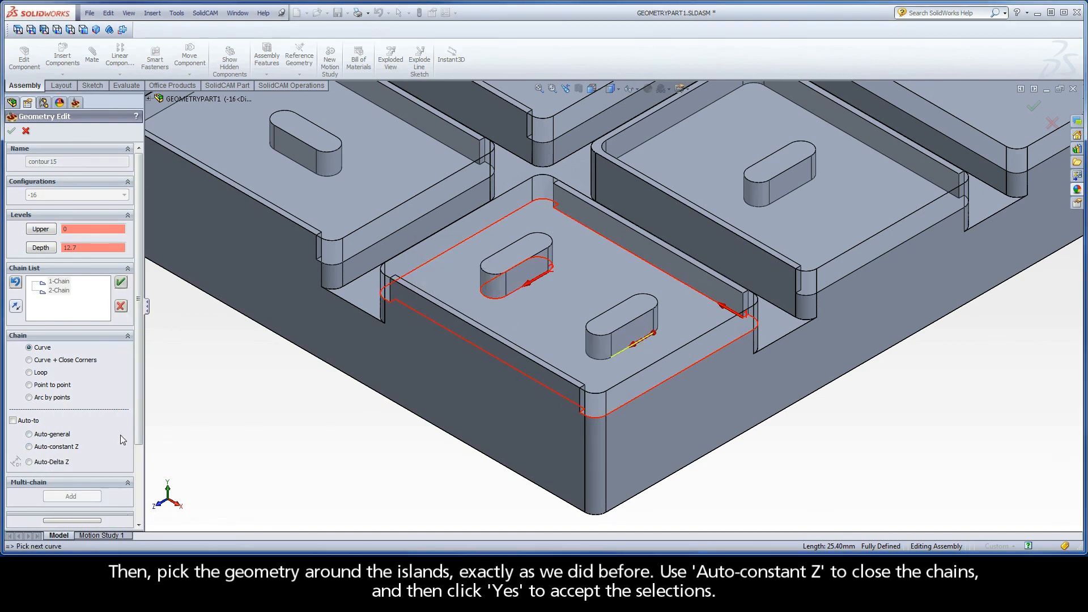
{"action": "left_click", "coordinate": [54, 448]}
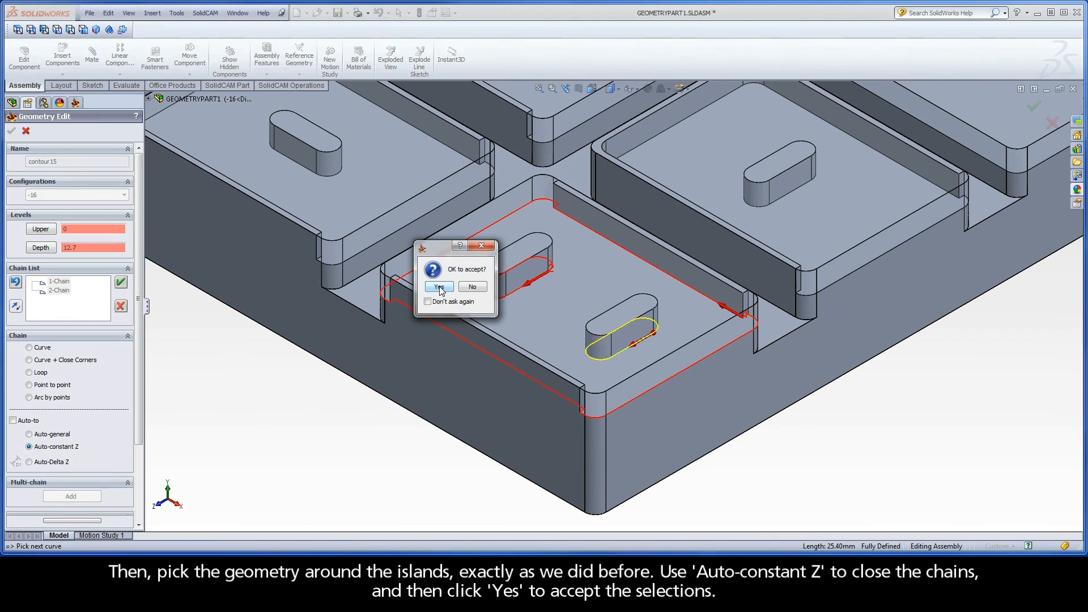
{"action": "left_click", "coordinate": [439, 286]}
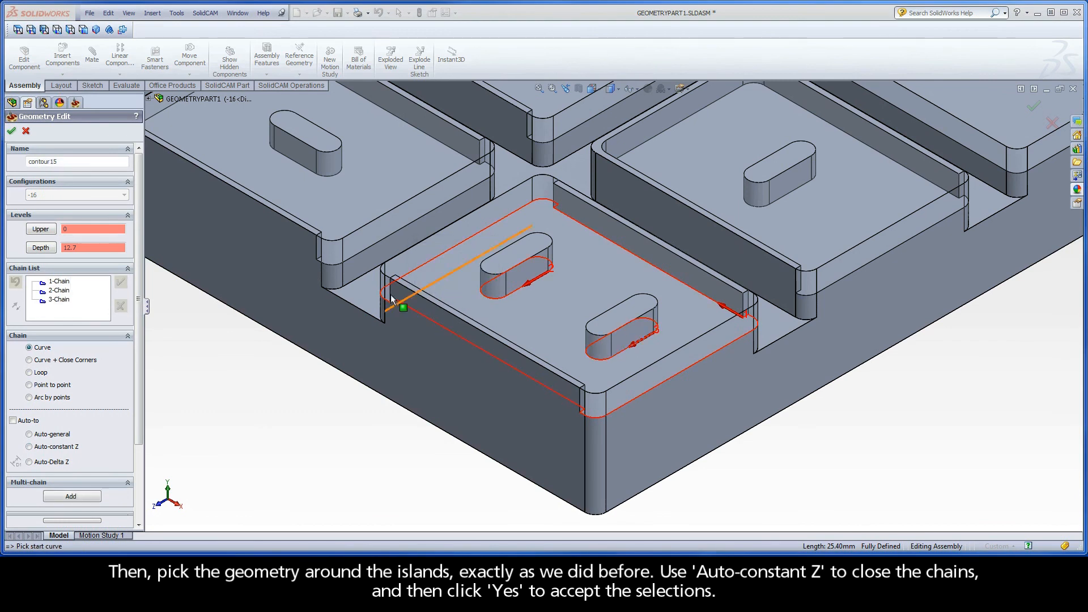
- Mark the entire outer pocket chain as open
{"action": "right_click", "coordinate": [59, 282]}
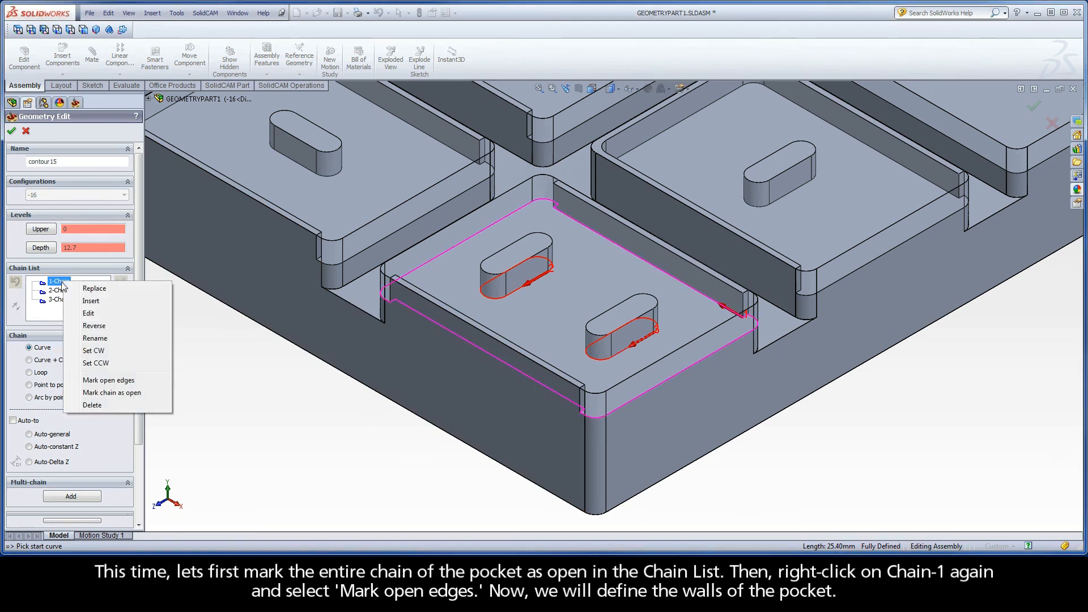
{"action": "left_click", "coordinate": [112, 393]}
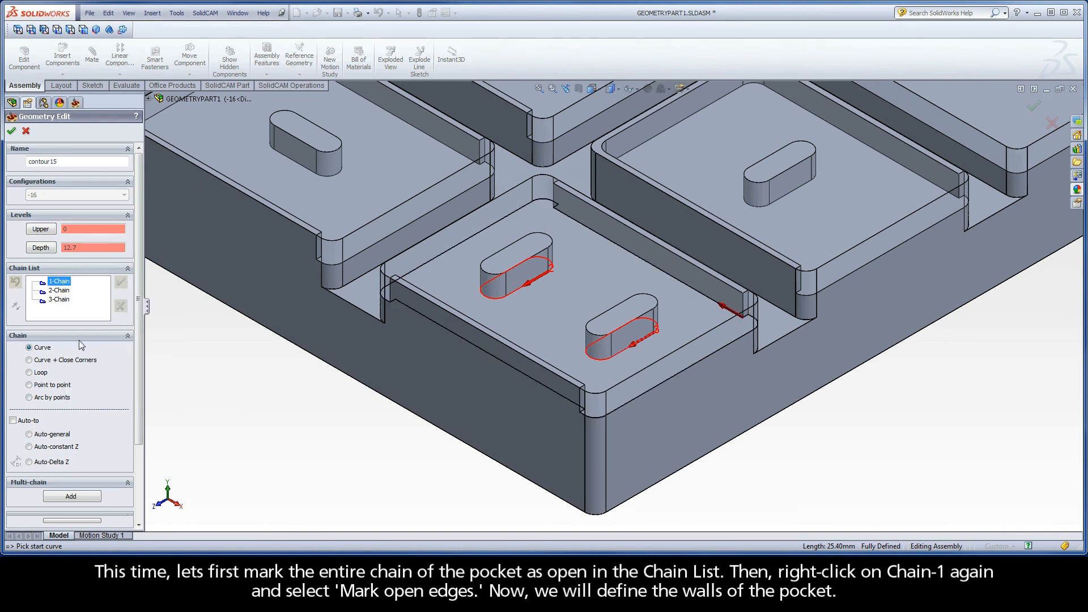
- Mark the outer chain's entities along the two opposite walled sides as Wall using Single entity, and accept the contour15 geometry
{"action": "right_click", "coordinate": [57, 285]}
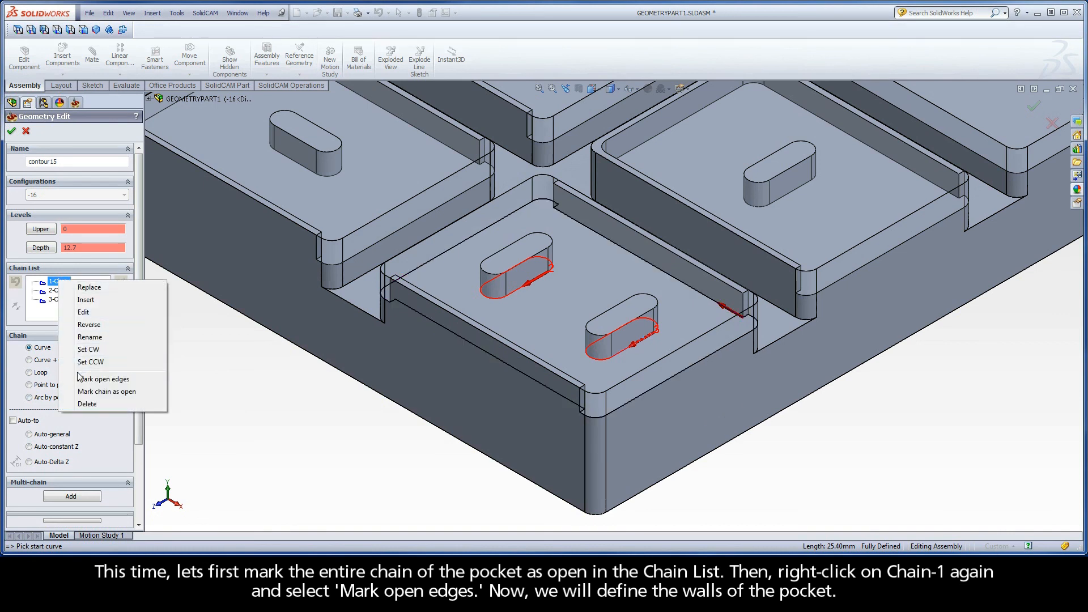
{"action": "left_click", "coordinate": [116, 380]}
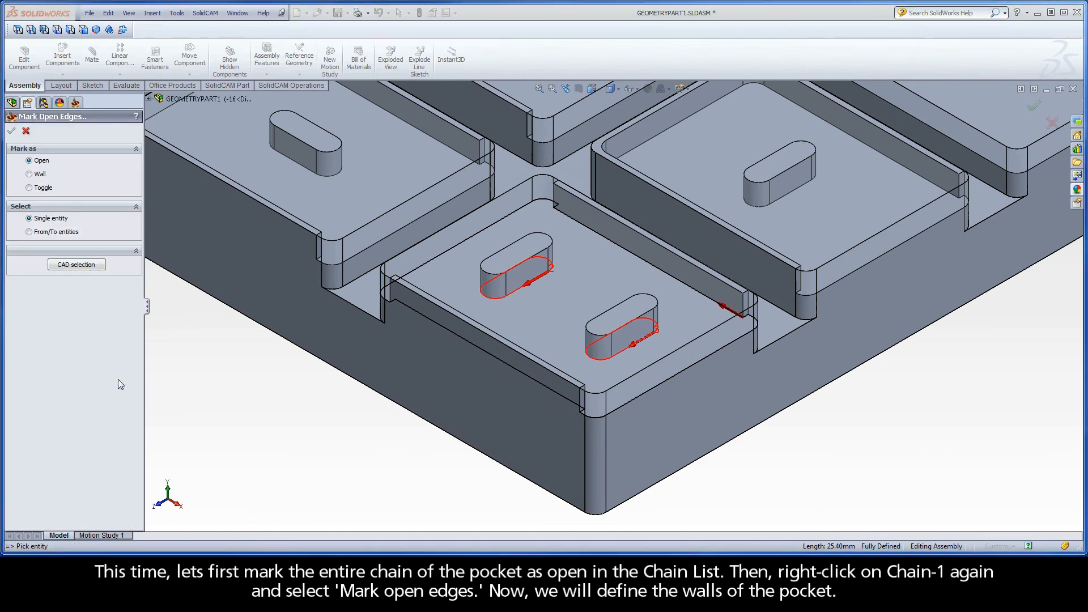
{"action": "left_click", "coordinate": [30, 175]}
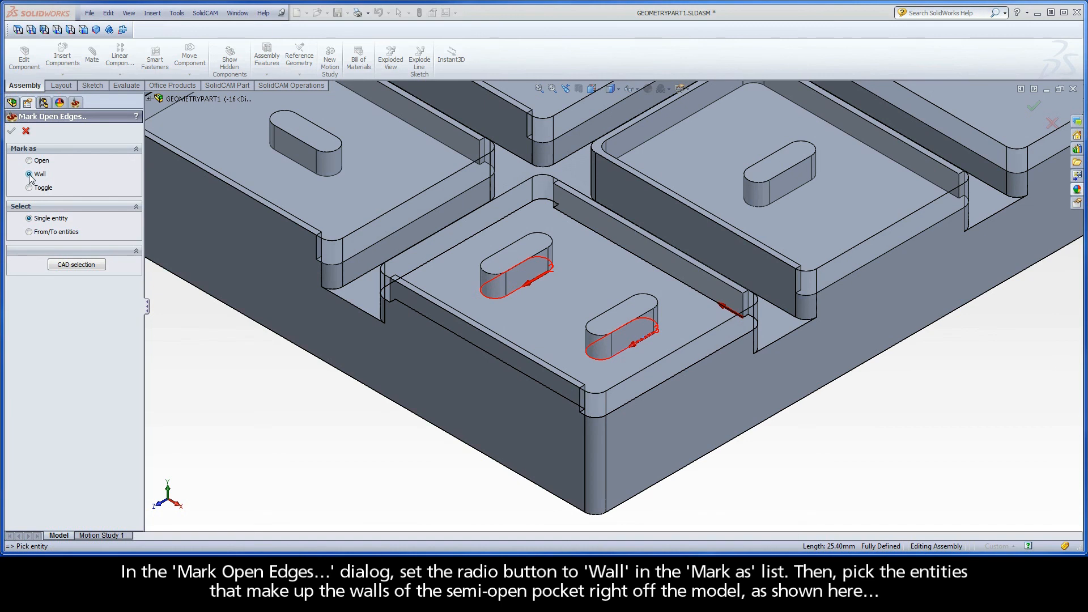
{"action": "left_click", "coordinate": [559, 209]}
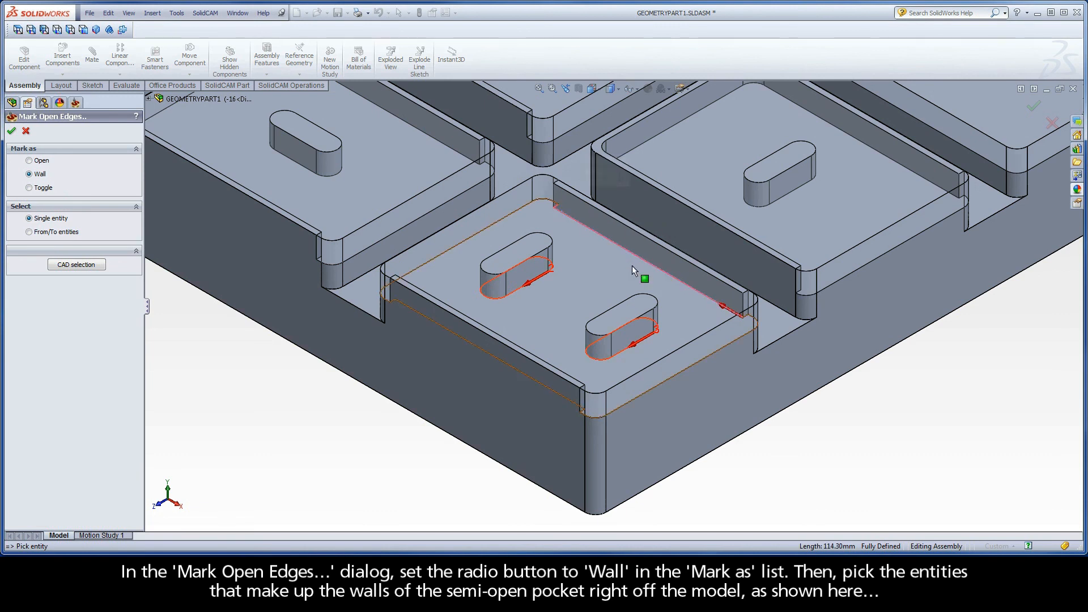
{"action": "left_click", "coordinate": [745, 316]}
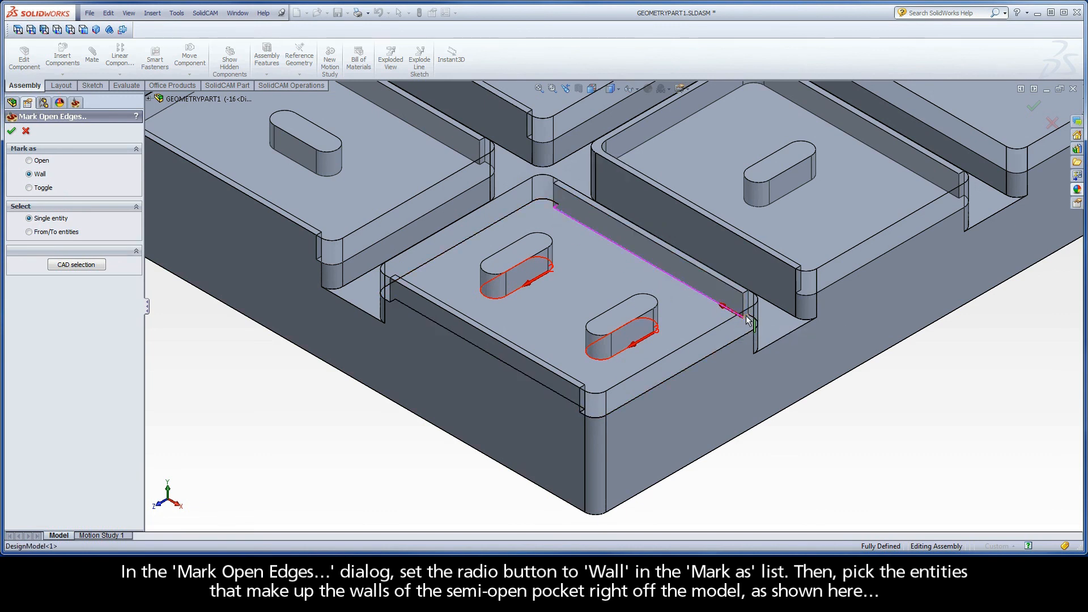
{"action": "left_click", "coordinate": [582, 411]}
{"action": "left_click", "coordinate": [485, 358]}
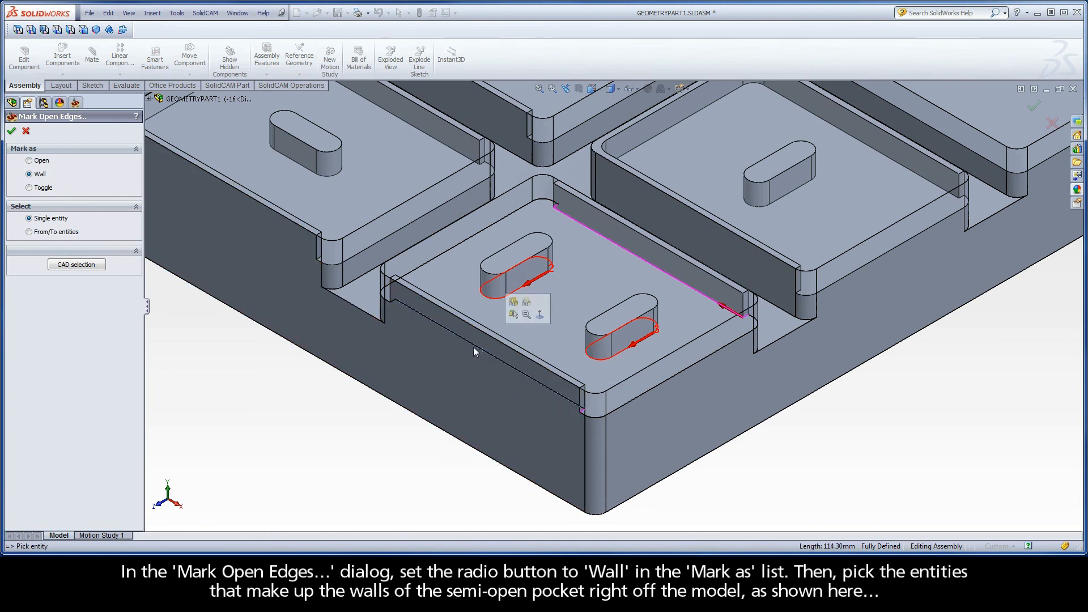
{"action": "left_click", "coordinate": [394, 301]}
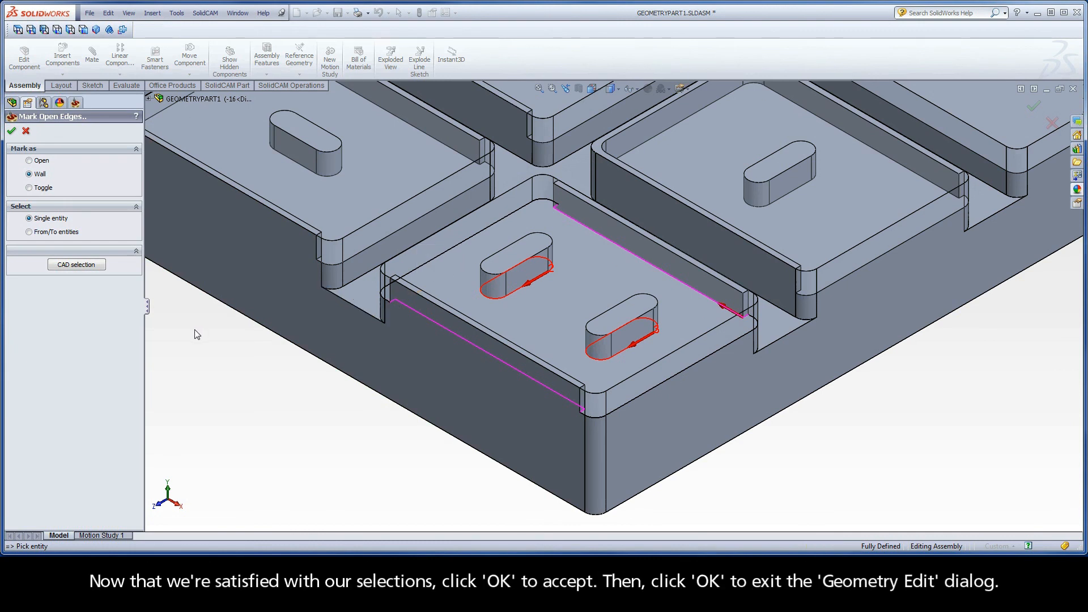
{"action": "left_click", "coordinate": [12, 133]}
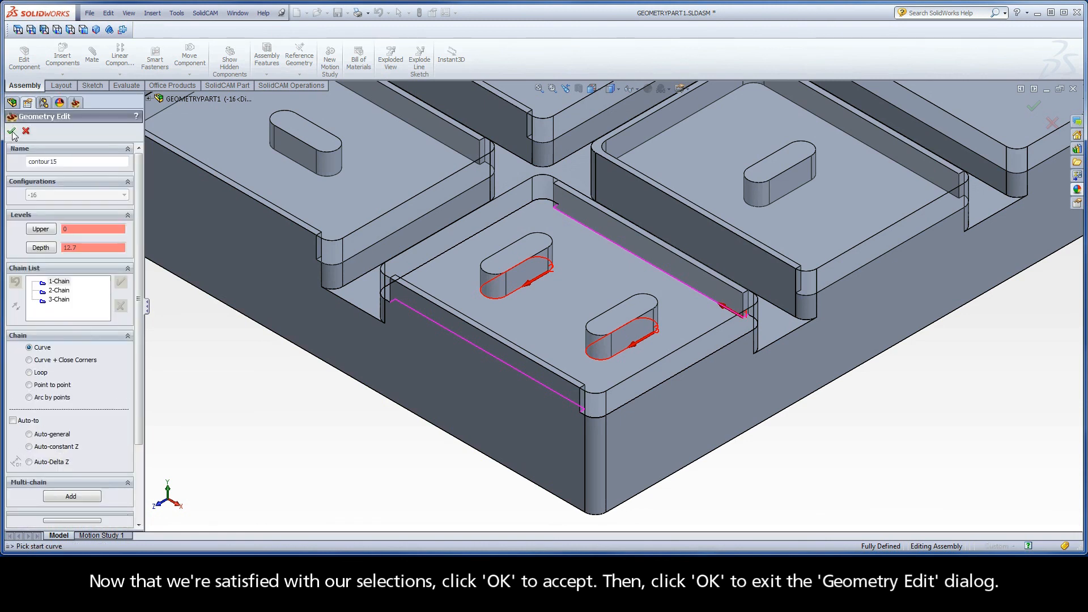
{"action": "left_click", "coordinate": [11, 132]}
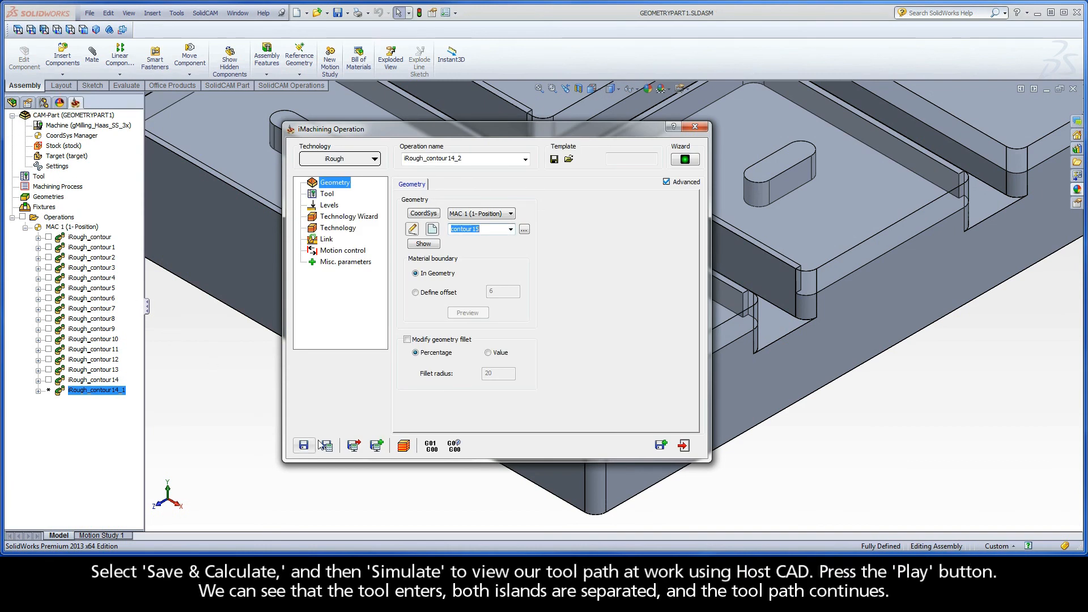
- Save and calculate the contour15 operation, play its Host CAD tool path simulation around both islands, and exit the operation
{"action": "left_click", "coordinate": [328, 446]}
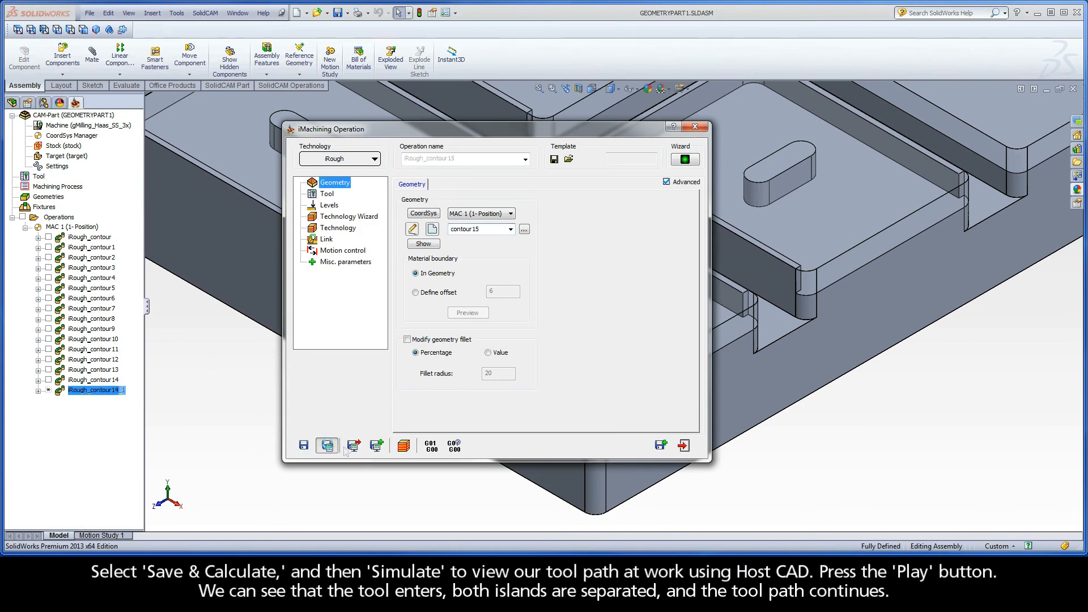
{"action": "left_click", "coordinate": [404, 447]}
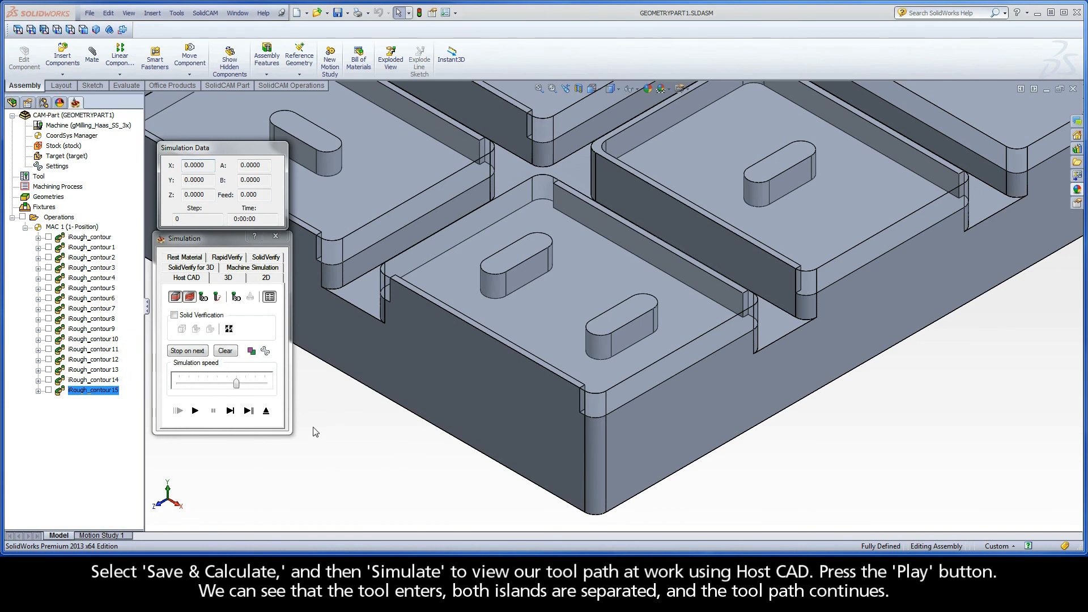
{"action": "left_click", "coordinate": [196, 412]}
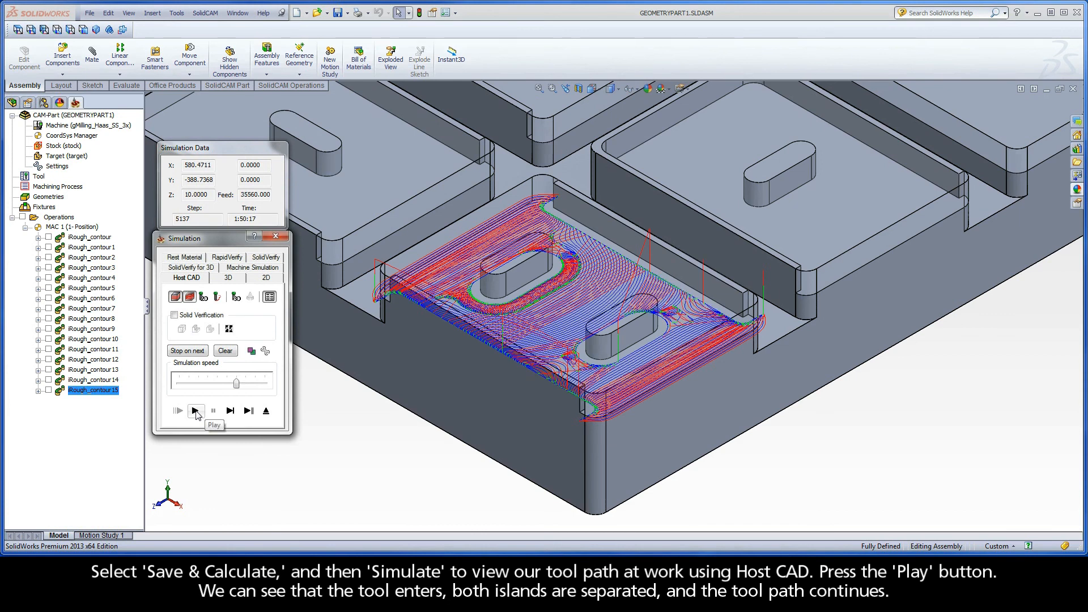
{"action": "left_click", "coordinate": [267, 411]}
{"action": "left_click", "coordinate": [685, 446]}
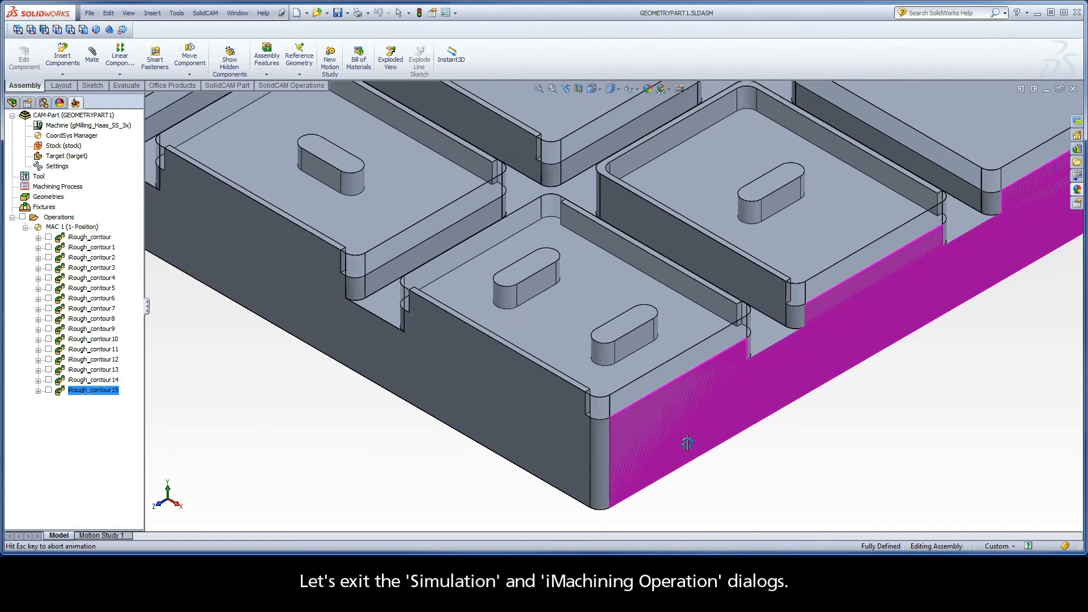